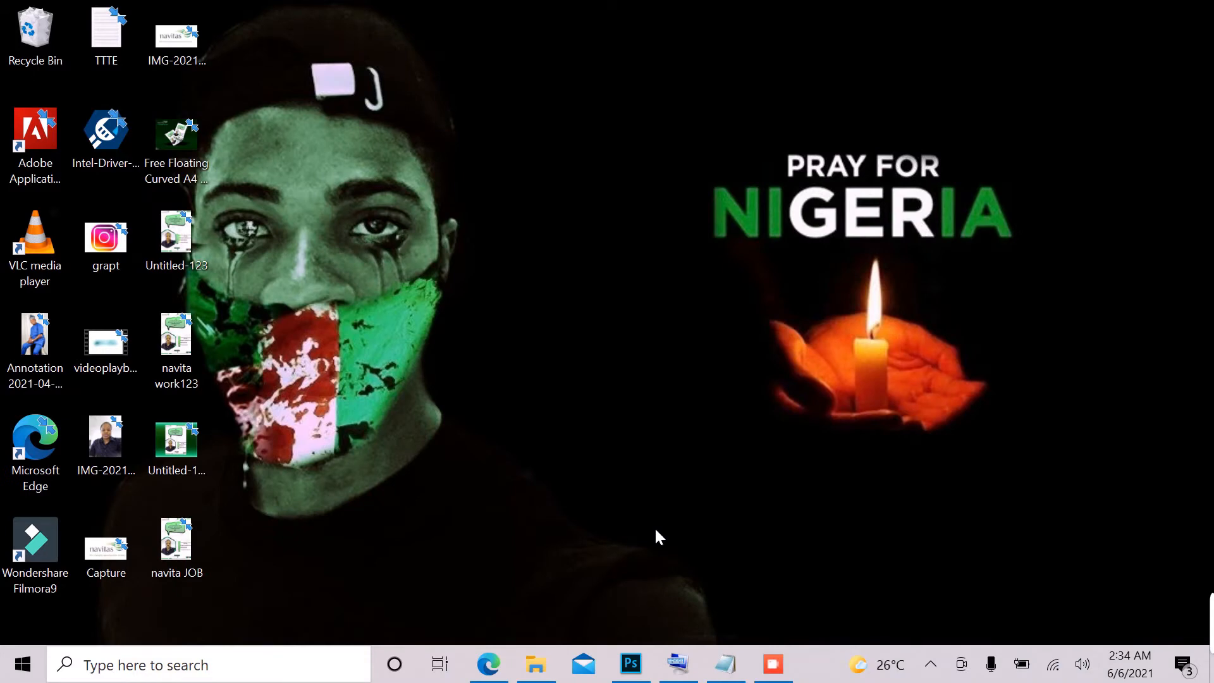
# Step: Switch to Photoshop and draw a circle about 588 px in diameter with the Ellipse tool, centred on the guides' intersection
pyautogui.click(632, 664)
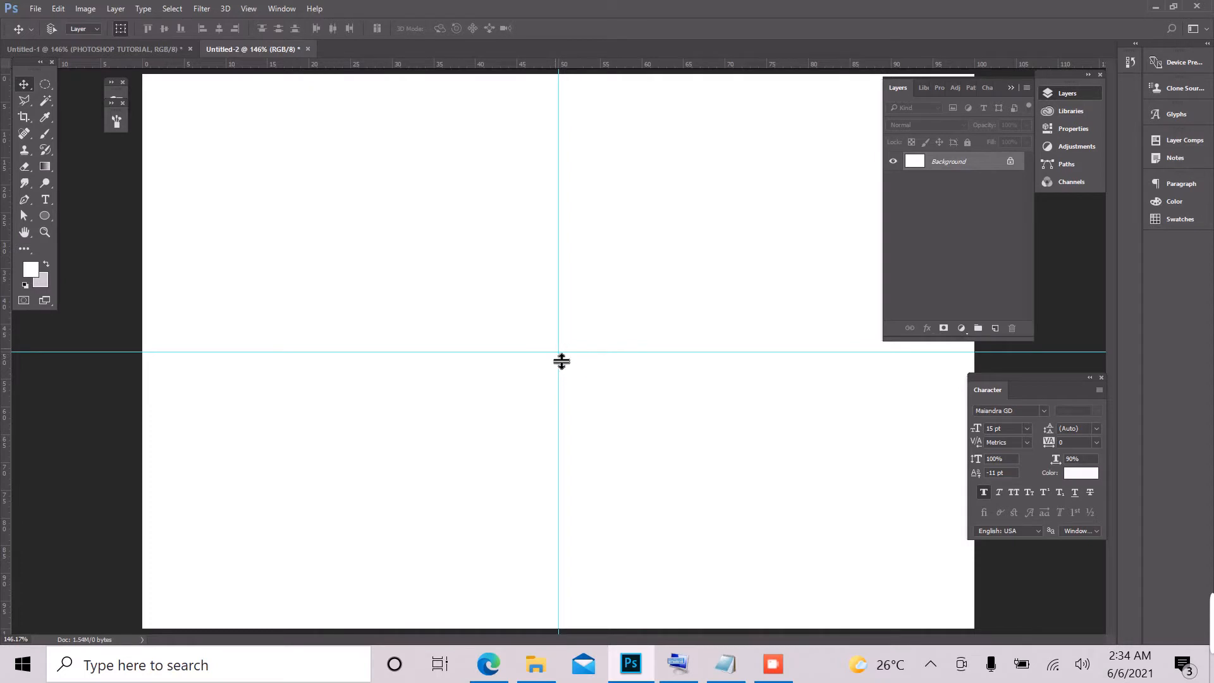
pyautogui.click(41, 214)
pyautogui.rightClick(42, 213)
pyautogui.click(42, 213)
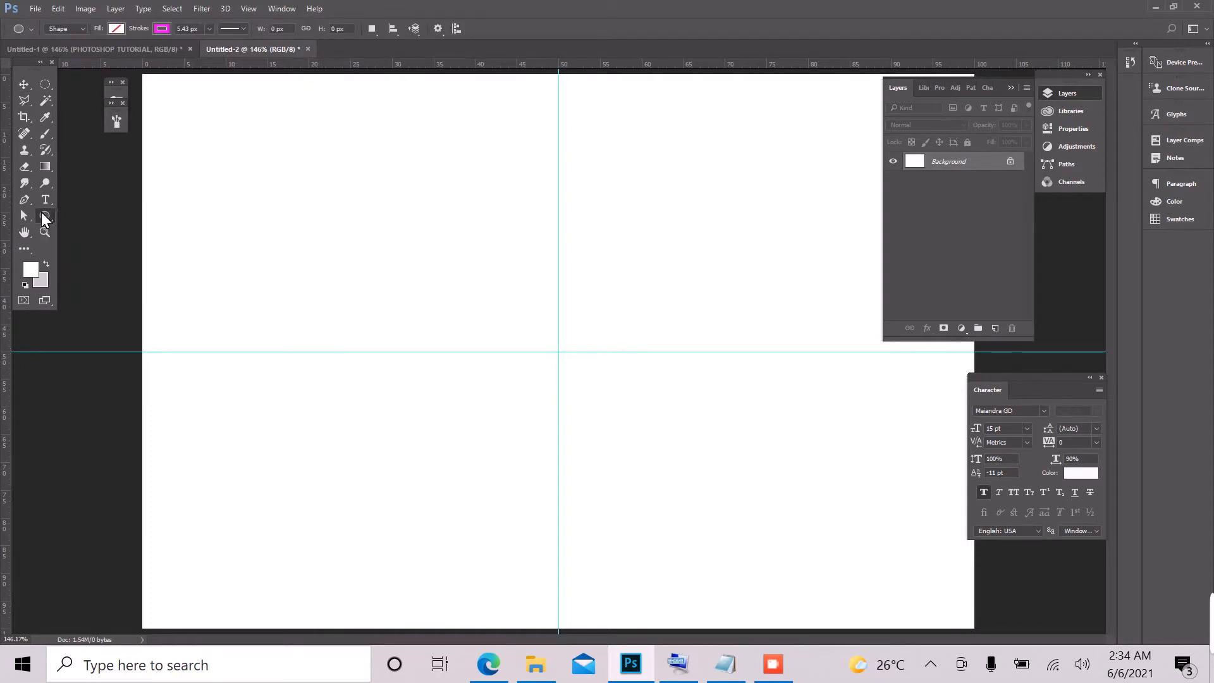
pyautogui.rightClick(41, 215)
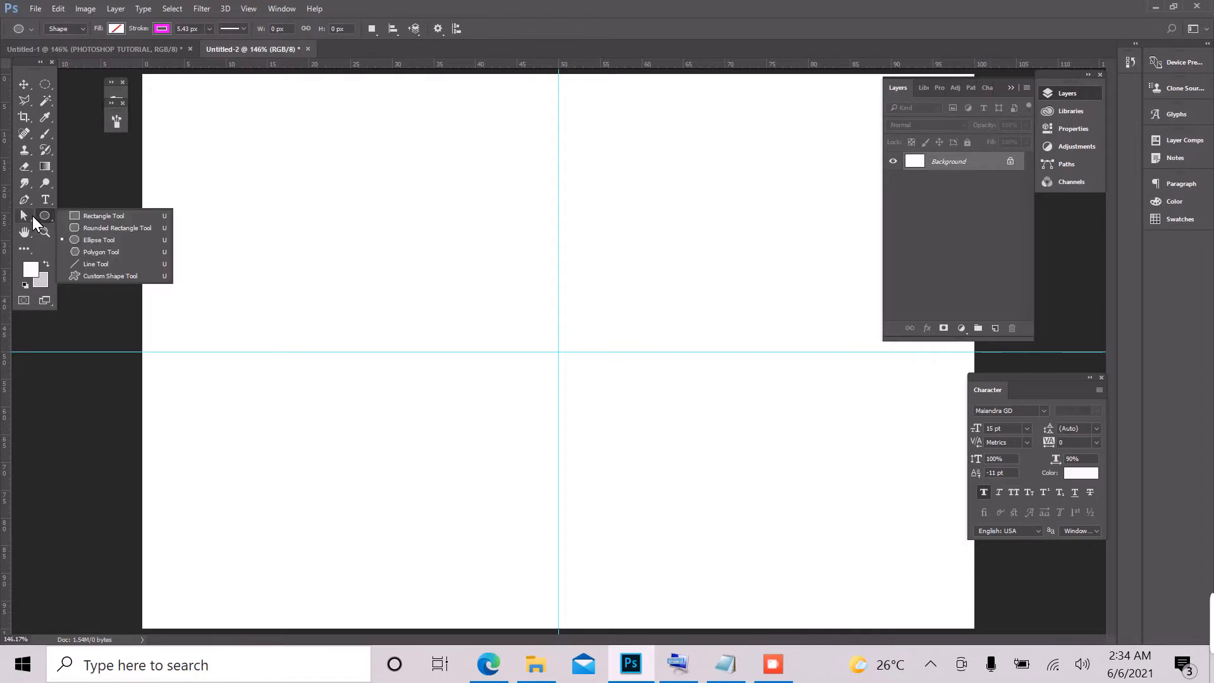
pyautogui.click(90, 240)
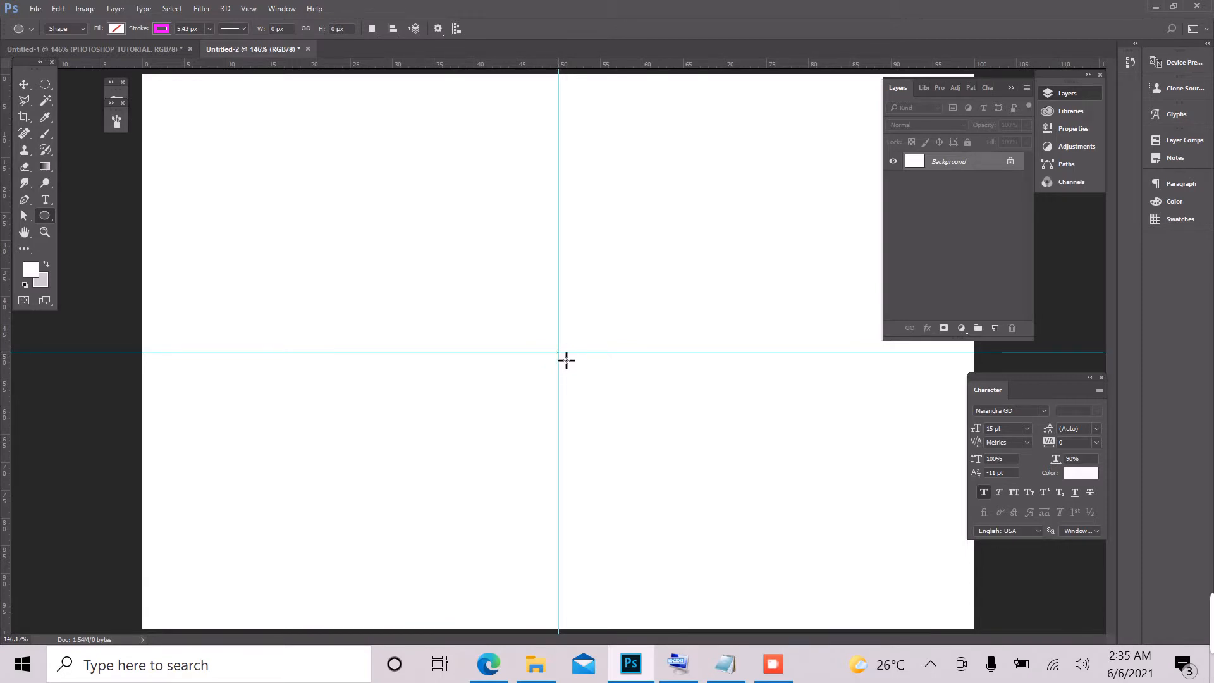
pyautogui.moveTo(567, 360)
pyautogui.mouseDown()
pyautogui.moveTo(656, 442)
pyautogui.moveTo(781, 607)
pyautogui.moveTo(838, 640)
pyautogui.mouseUp()
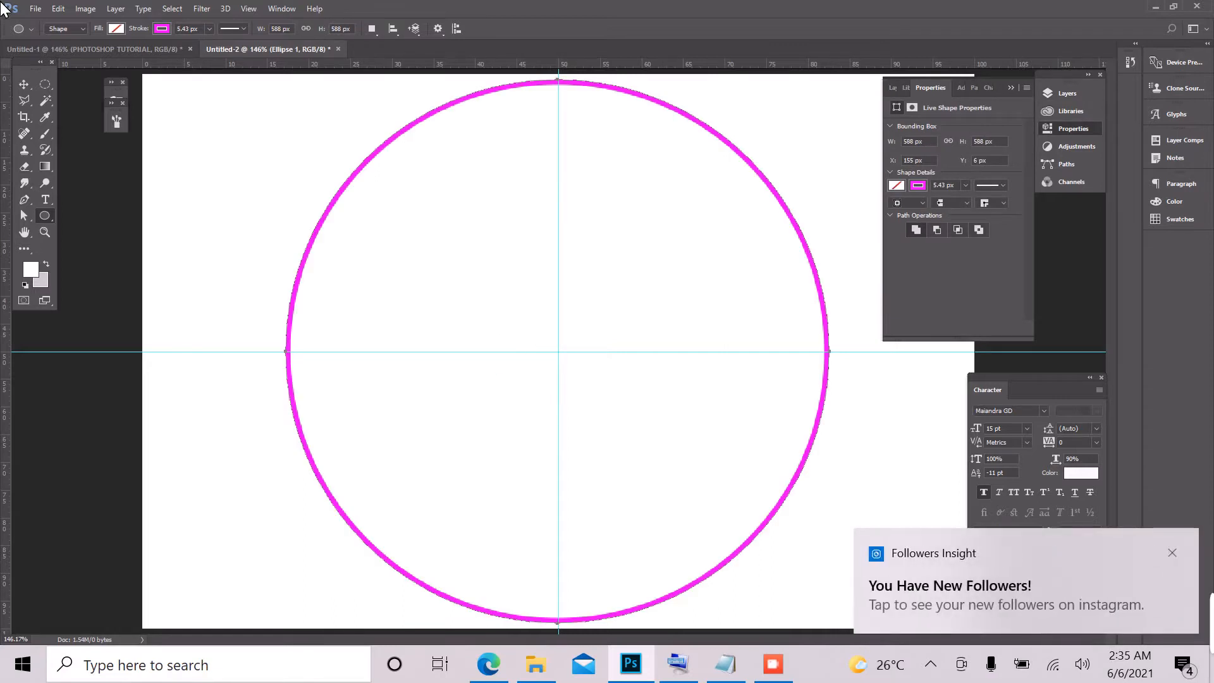
# Step: Change the circle's stroke colour from the swatches to light grey
pyautogui.click(162, 28)
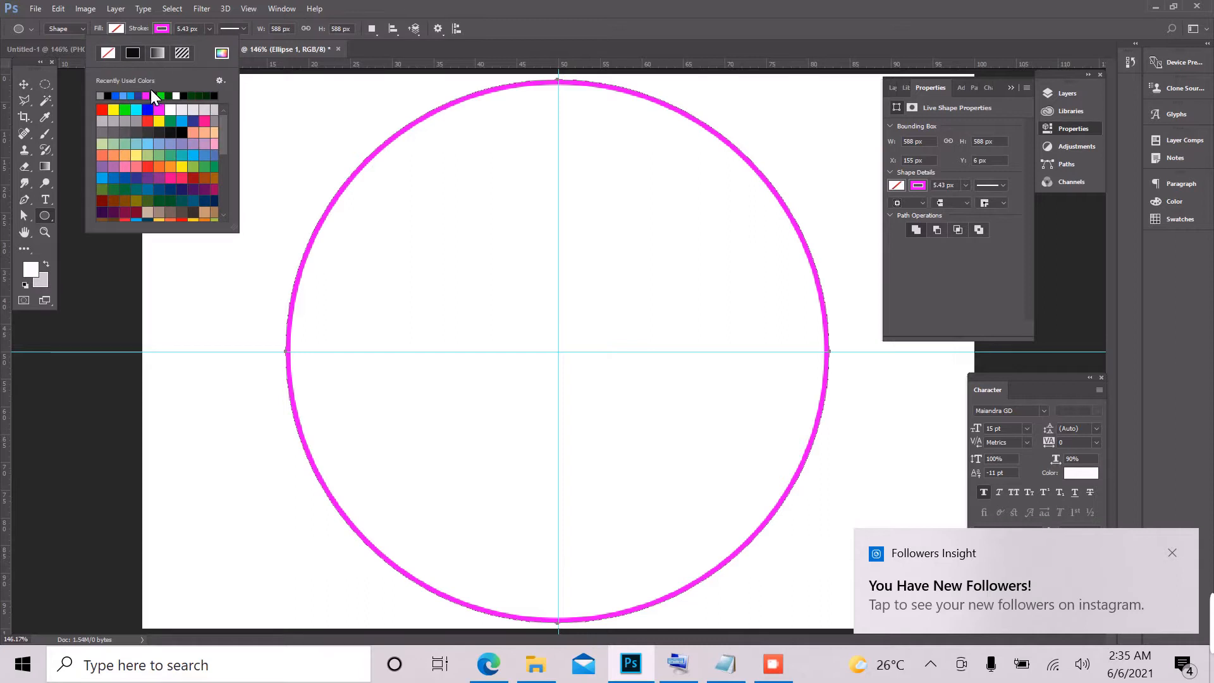
pyautogui.click(112, 135)
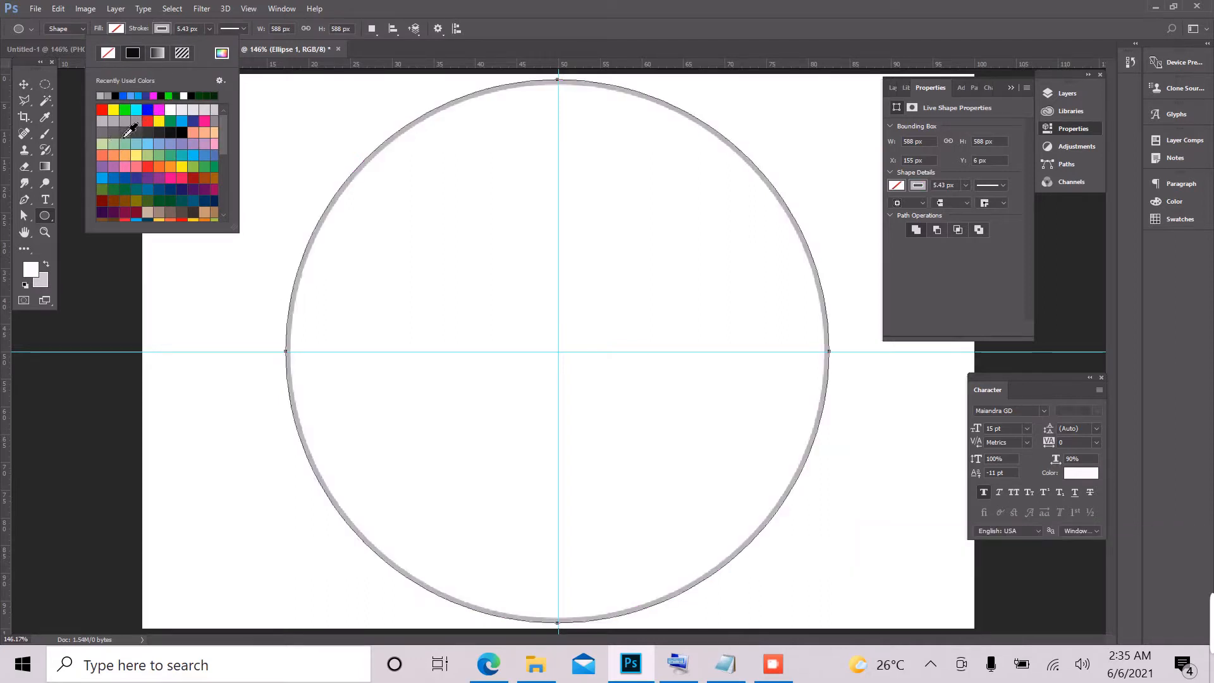
pyautogui.click(540, 7)
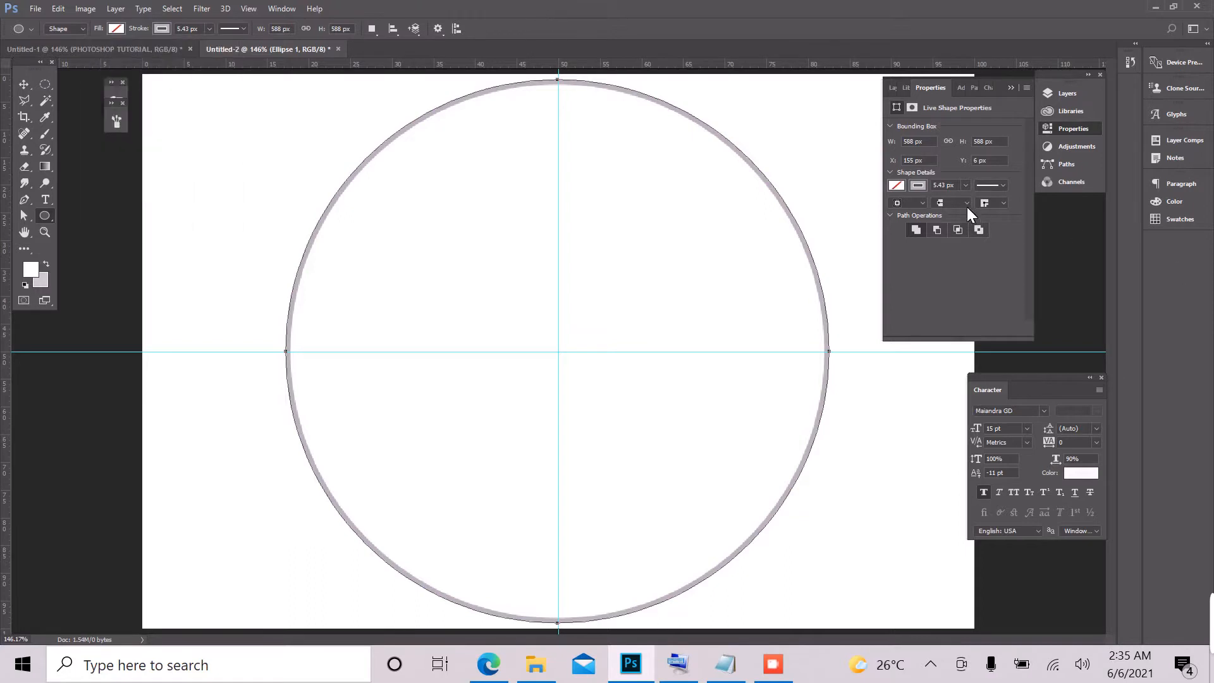
# Step: Duplicate the circle layer and scale the copy down about its centre to a concentric circle about 485 px wide
pyautogui.click(894, 88)
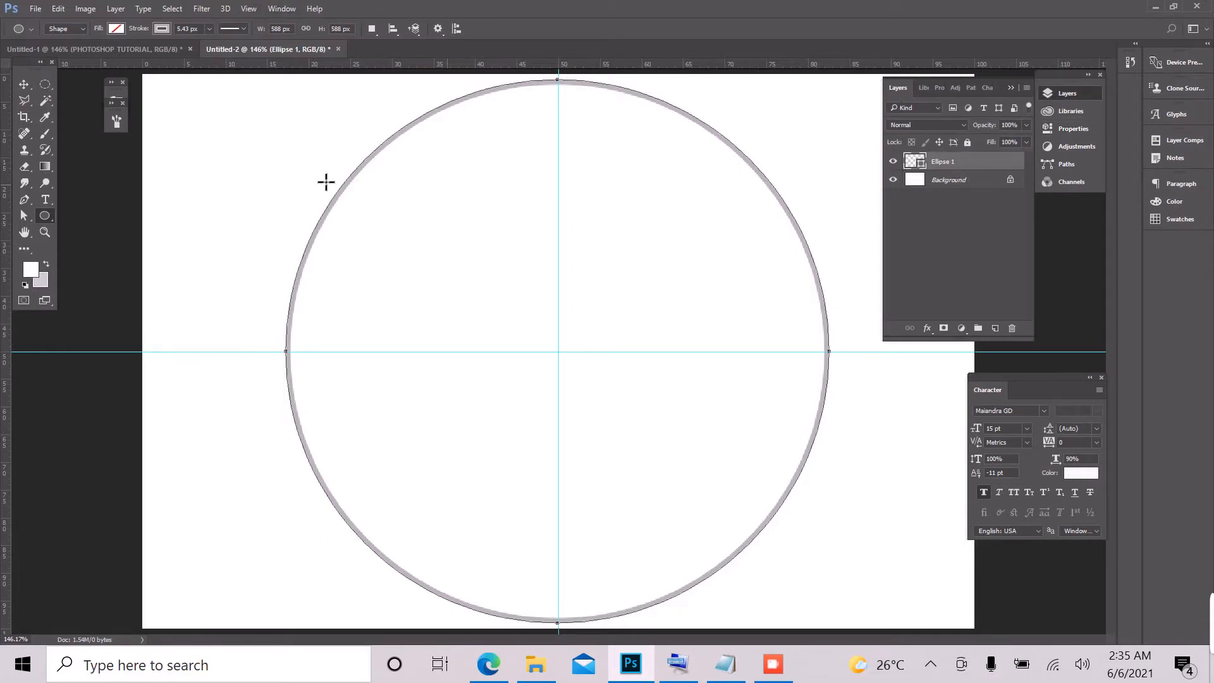
pyautogui.click(23, 86)
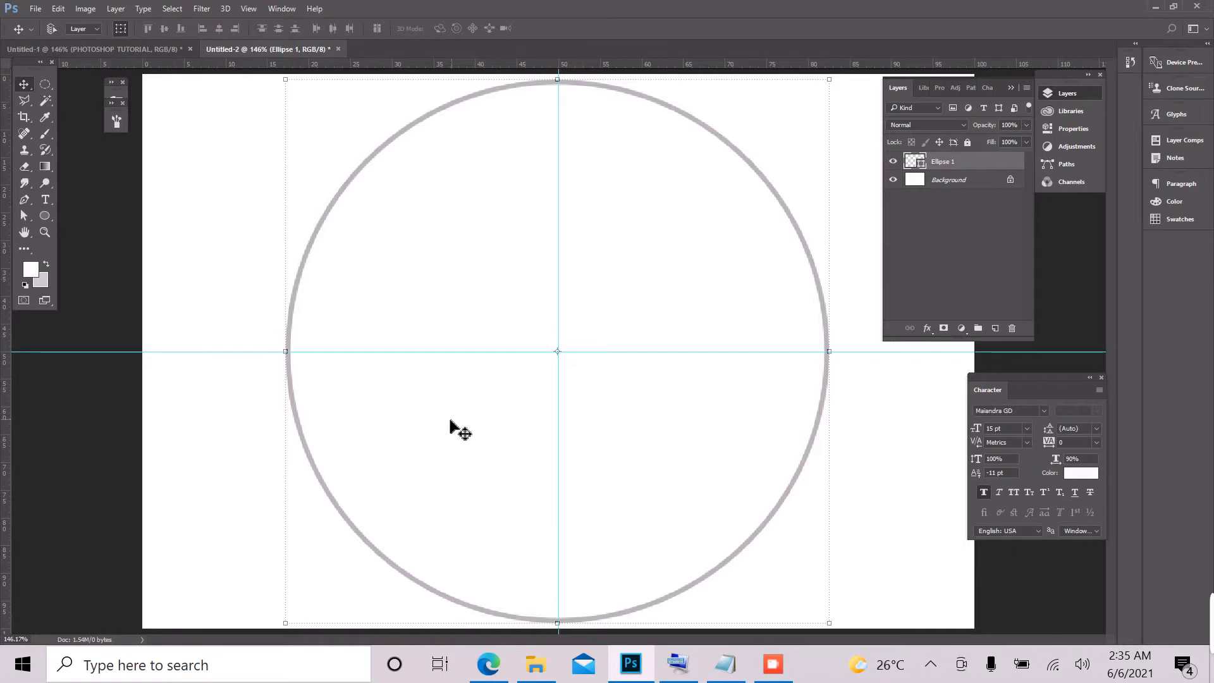
pyautogui.hotkey('ctrl', 'j')
pyautogui.moveTo(995, 163); pyautogui.dragTo(995, 329)
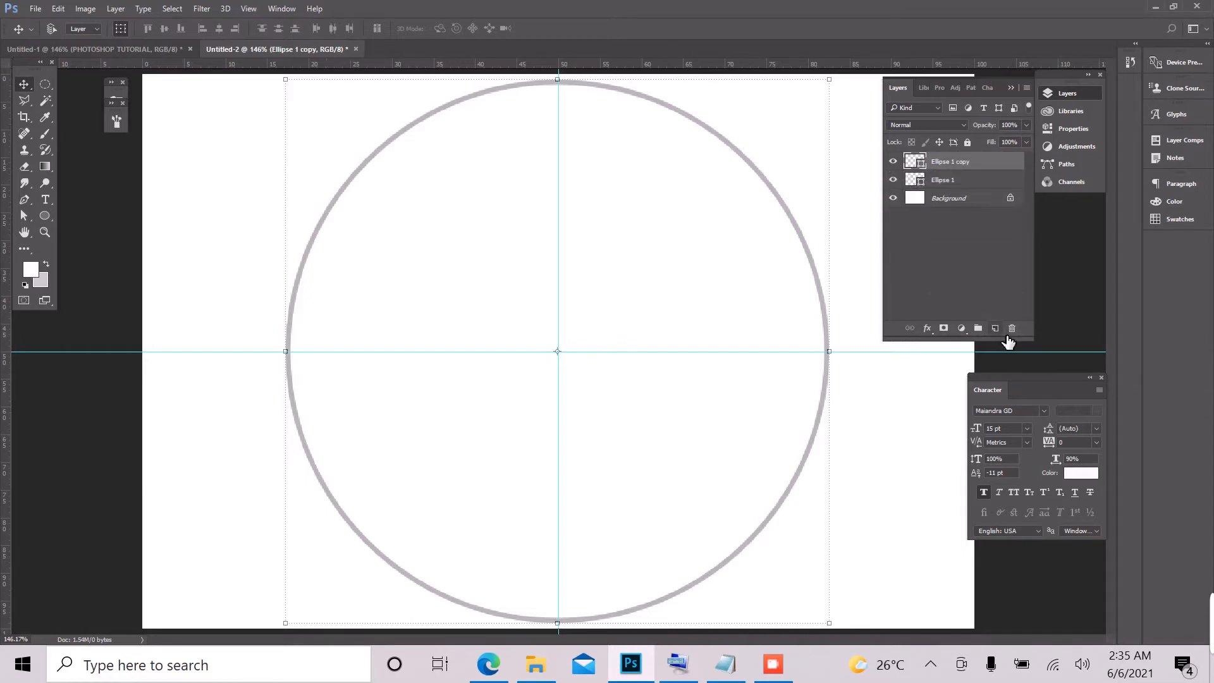
pyautogui.click(834, 627)
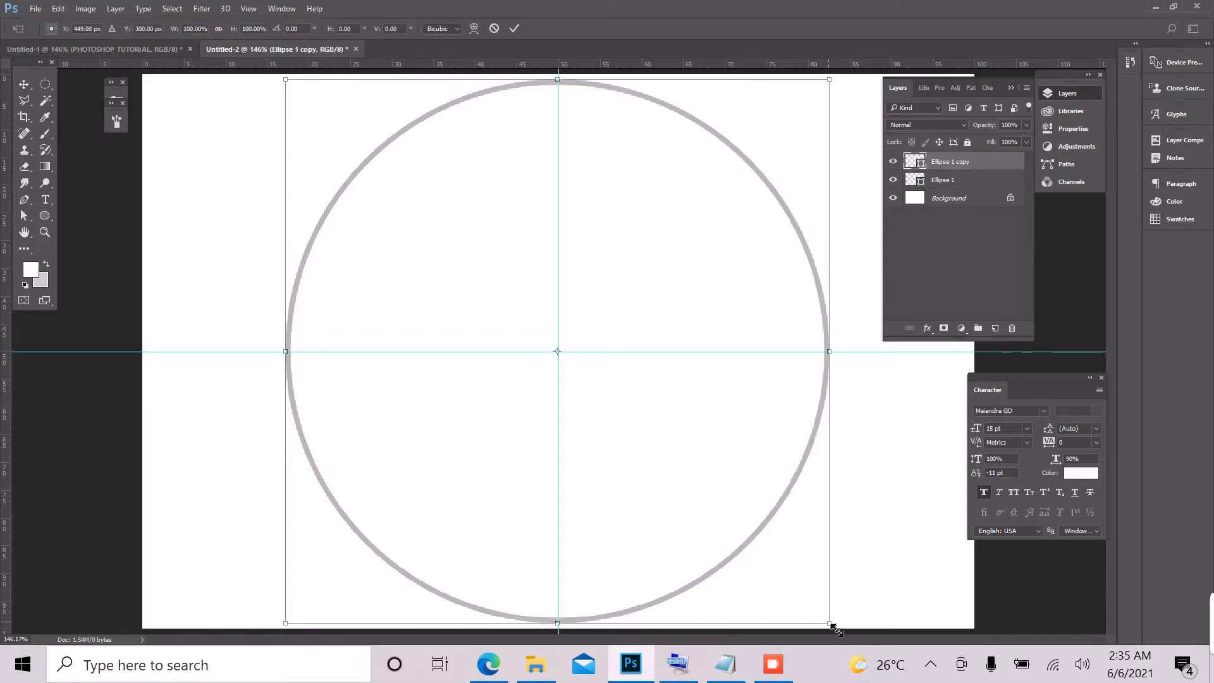
pyautogui.moveTo(836, 629); pyautogui.dragTo(784, 589)
pyautogui.click(516, 28)
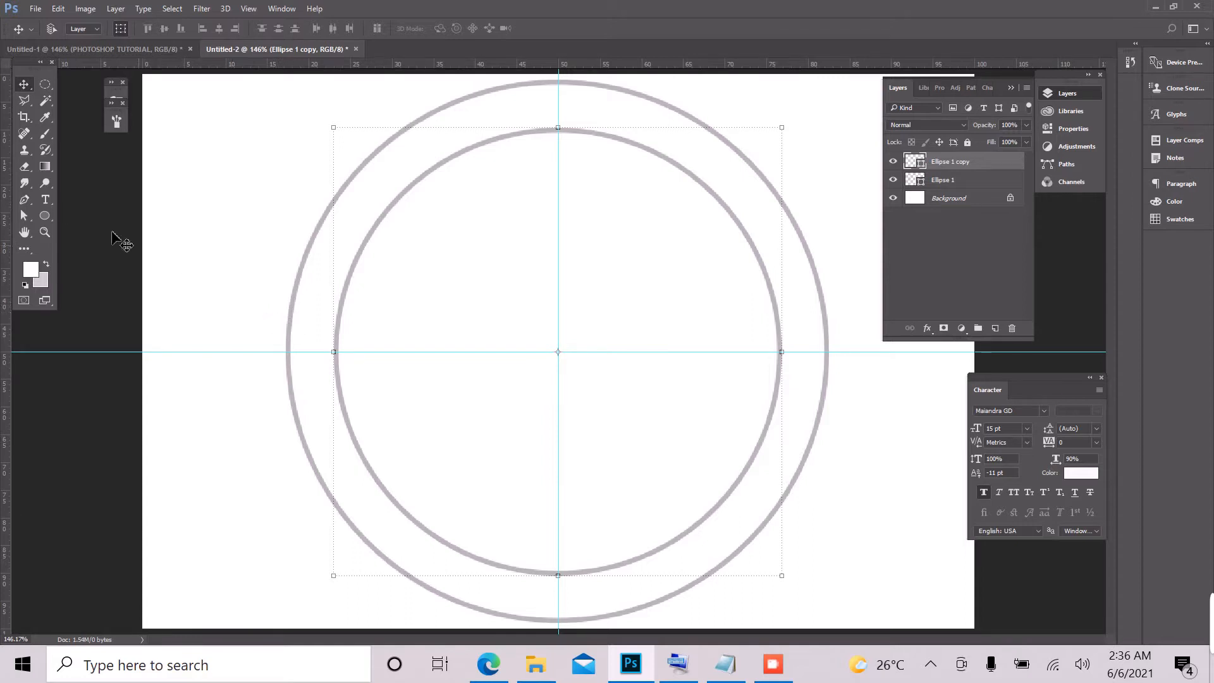
# Step: Start centre-aligned horizontal type on the inner circle's path at its topmost point
pyautogui.click(46, 201)
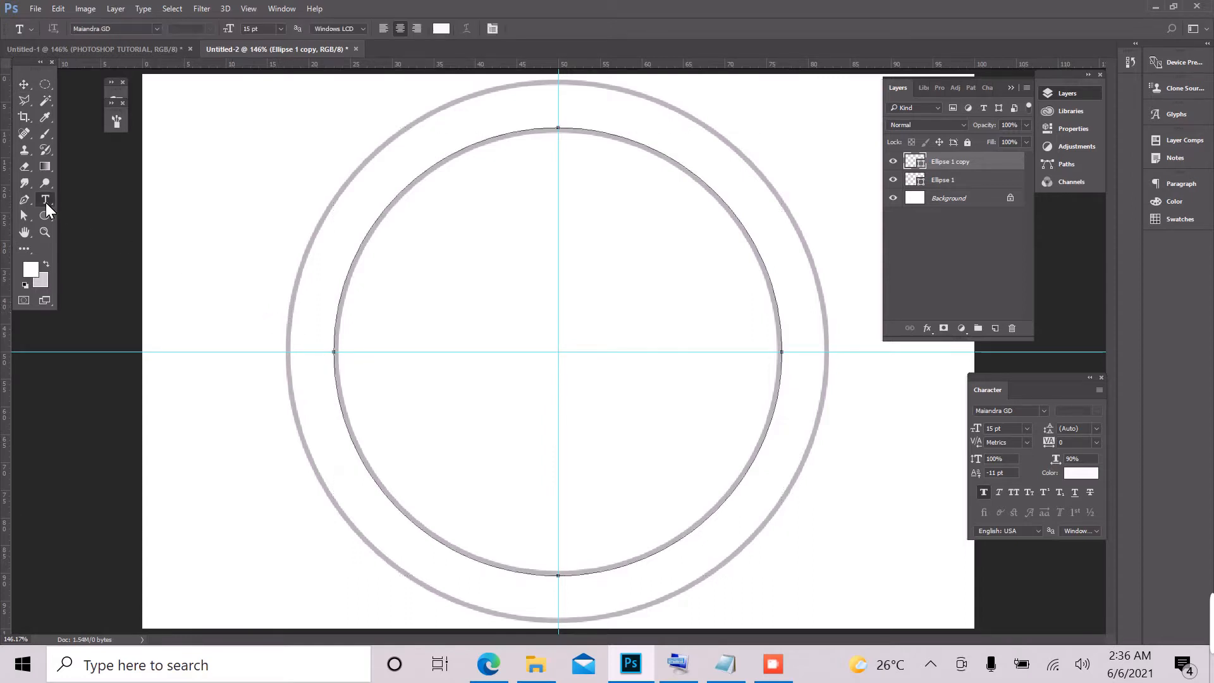
pyautogui.rightClick(46, 202)
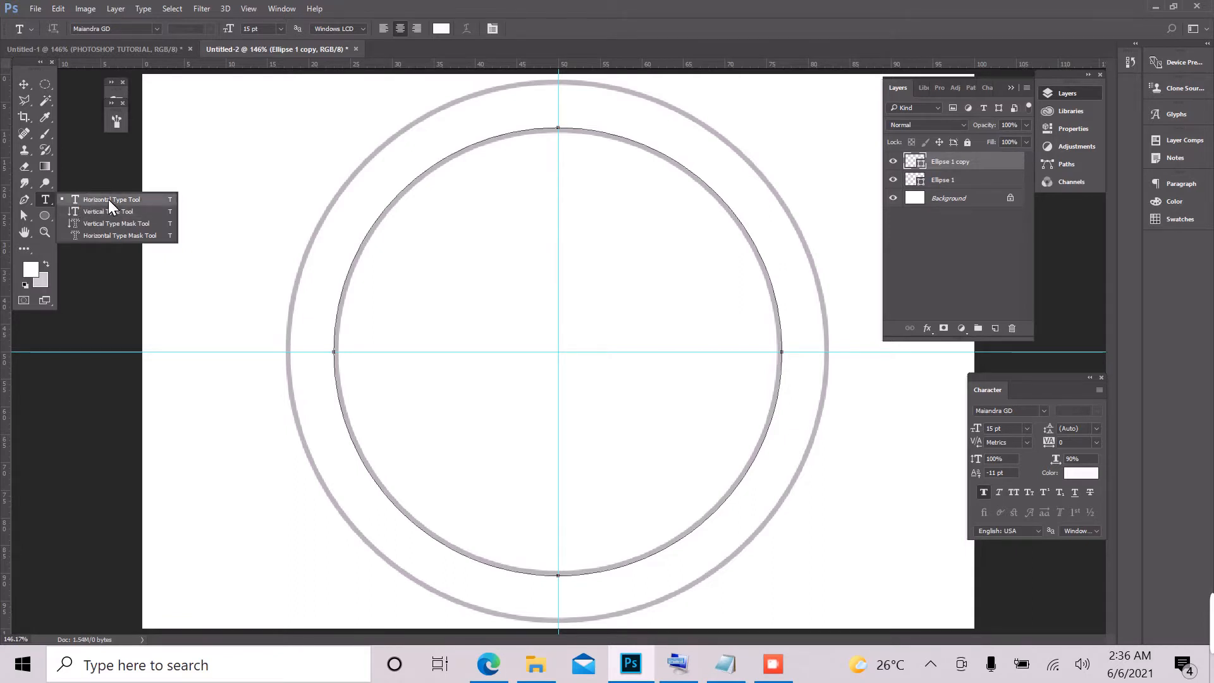
pyautogui.click(124, 200)
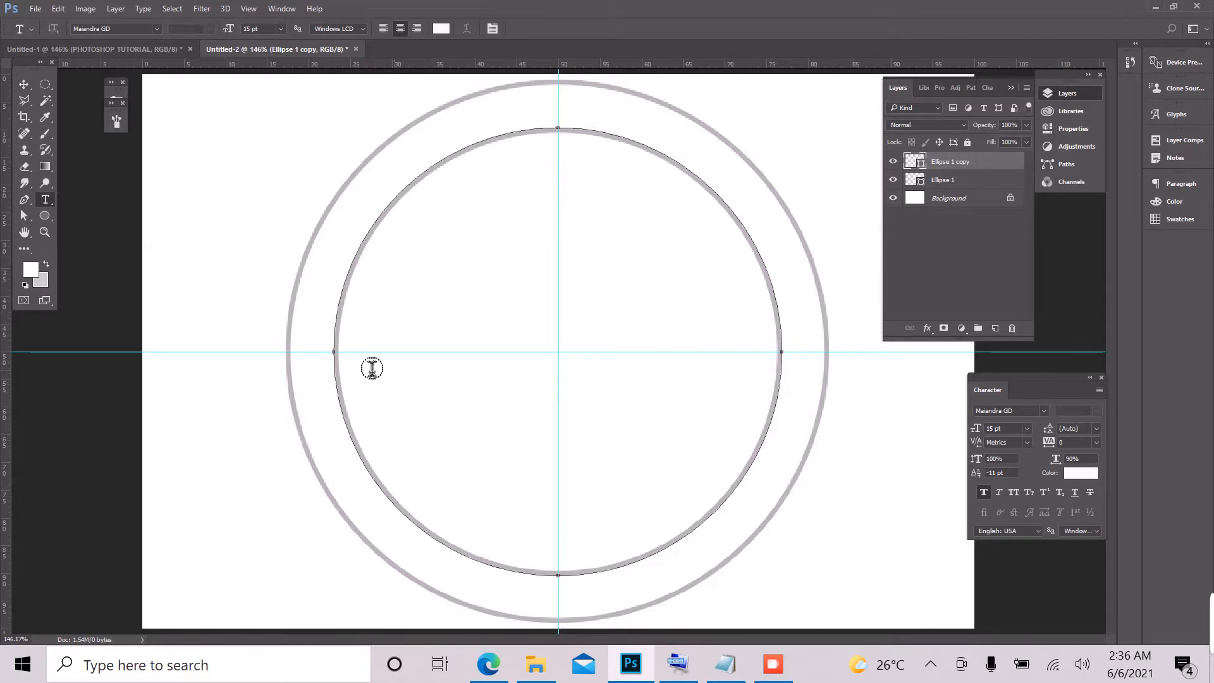
pyautogui.click(403, 31)
pyautogui.click(562, 131)
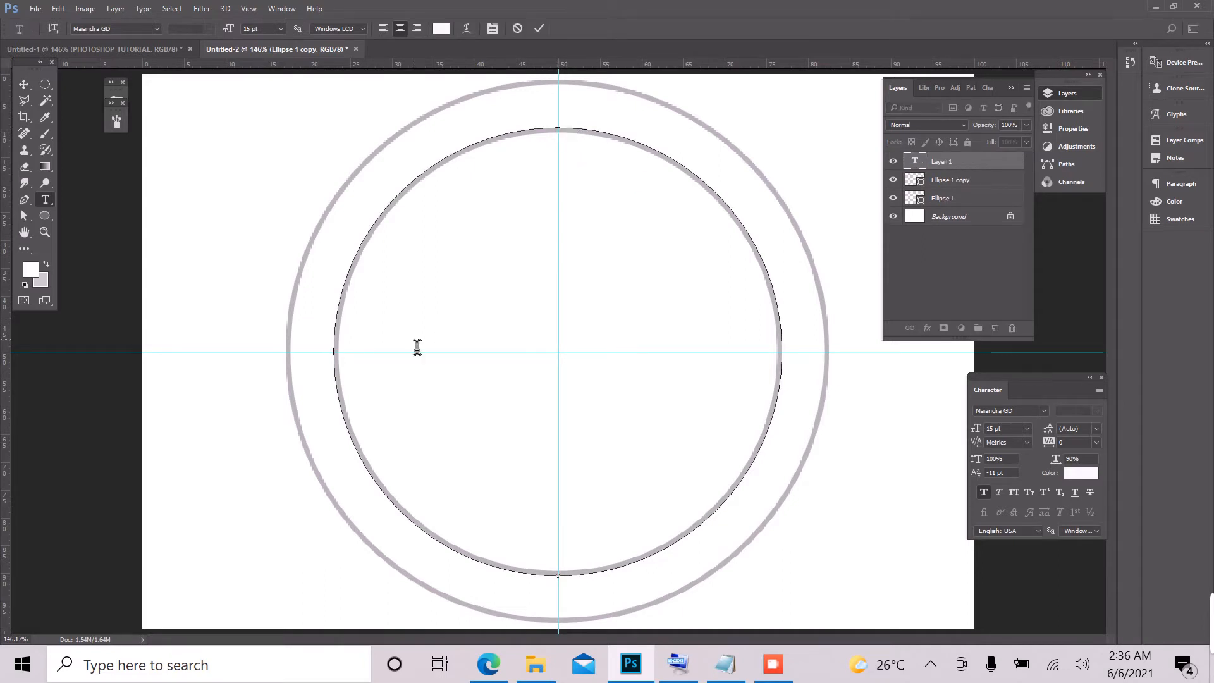
# Step: Copy REGINA CAELI DESIGNS from the TTTE note in Notepad and paste it as the text along the inner circle
pyautogui.click(726, 665)
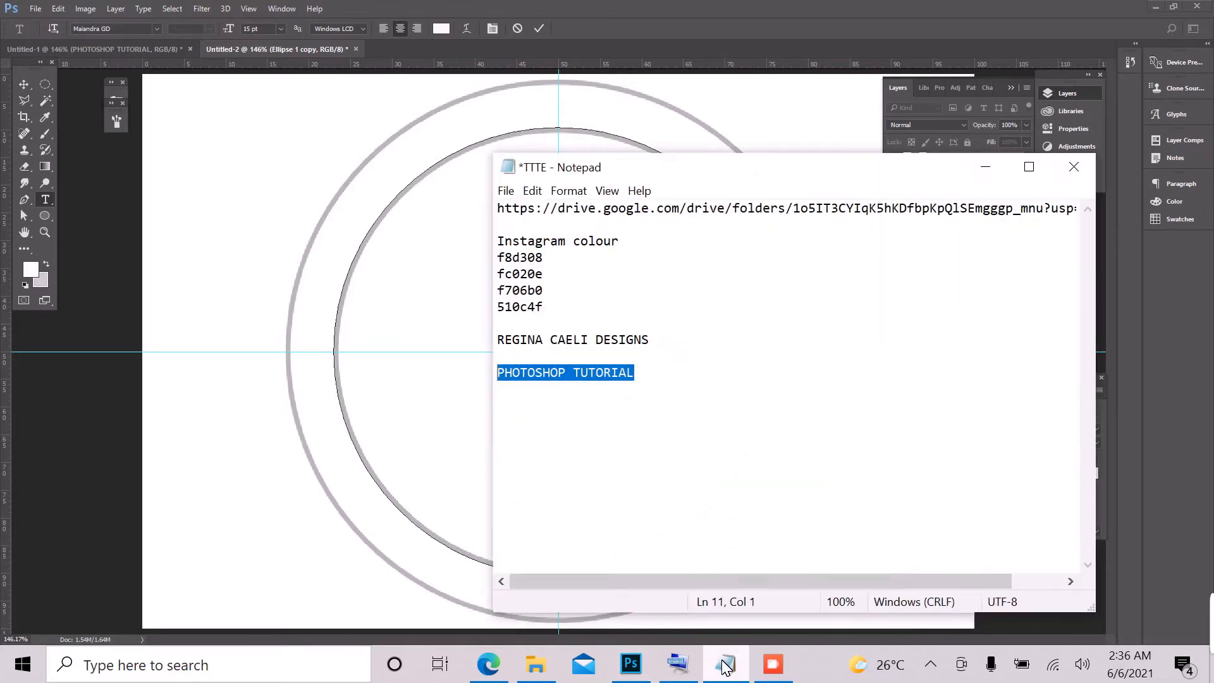
pyautogui.doubleClick(583, 341)
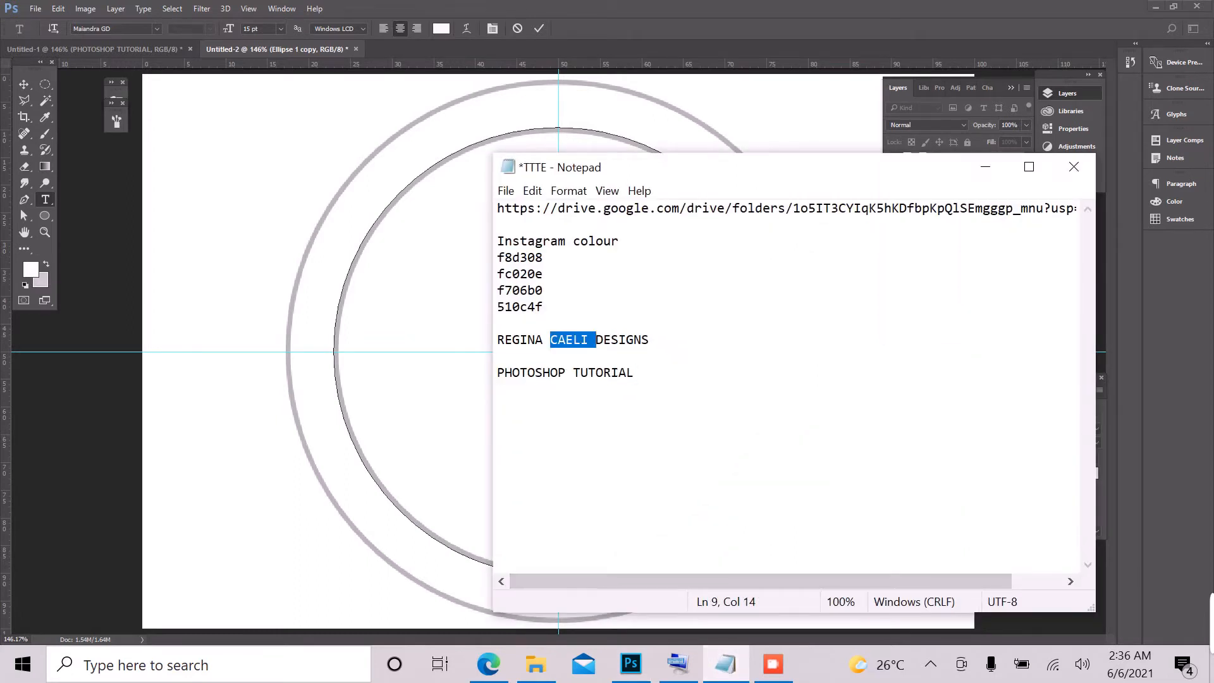
pyautogui.moveTo(650, 341); pyautogui.dragTo(499, 341)
pyautogui.rightClick(527, 339)
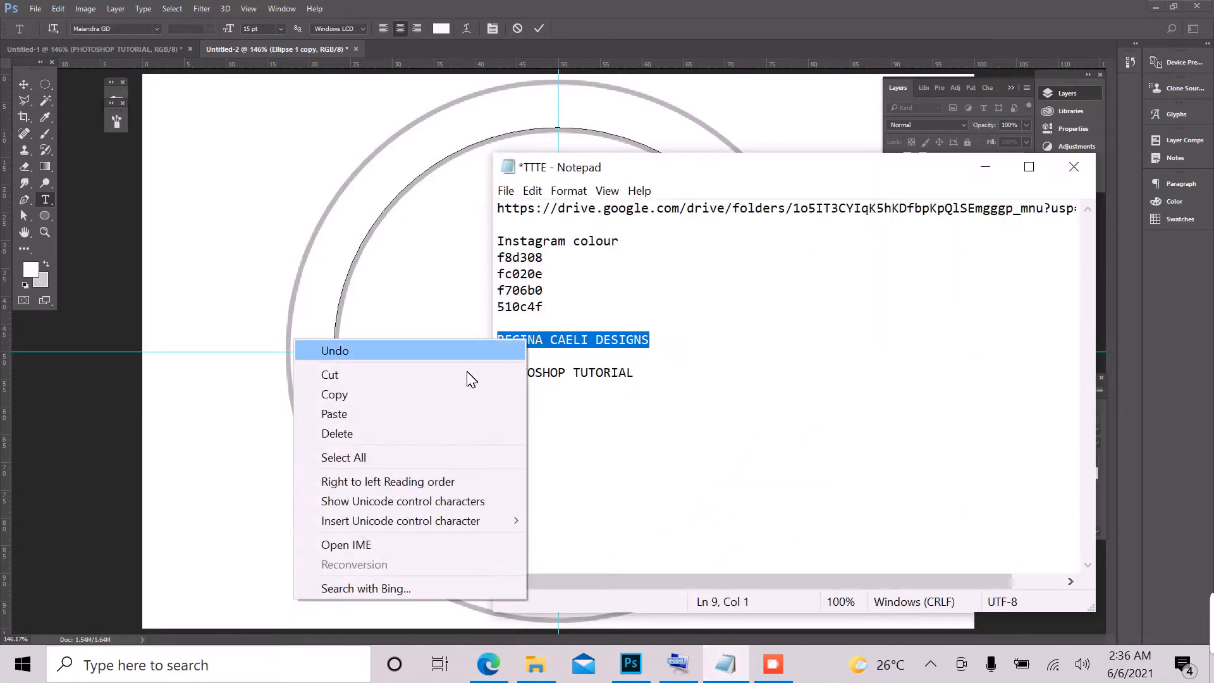
pyautogui.click(393, 394)
pyautogui.click(605, 34)
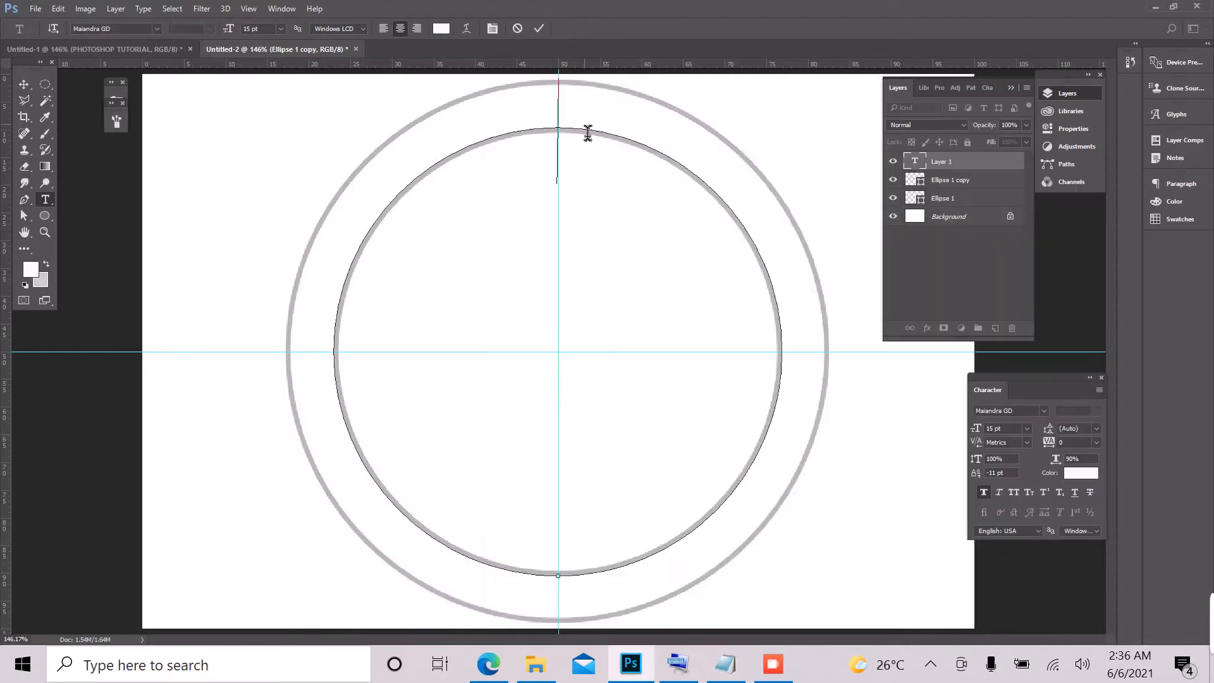
pyautogui.rightClick(561, 138)
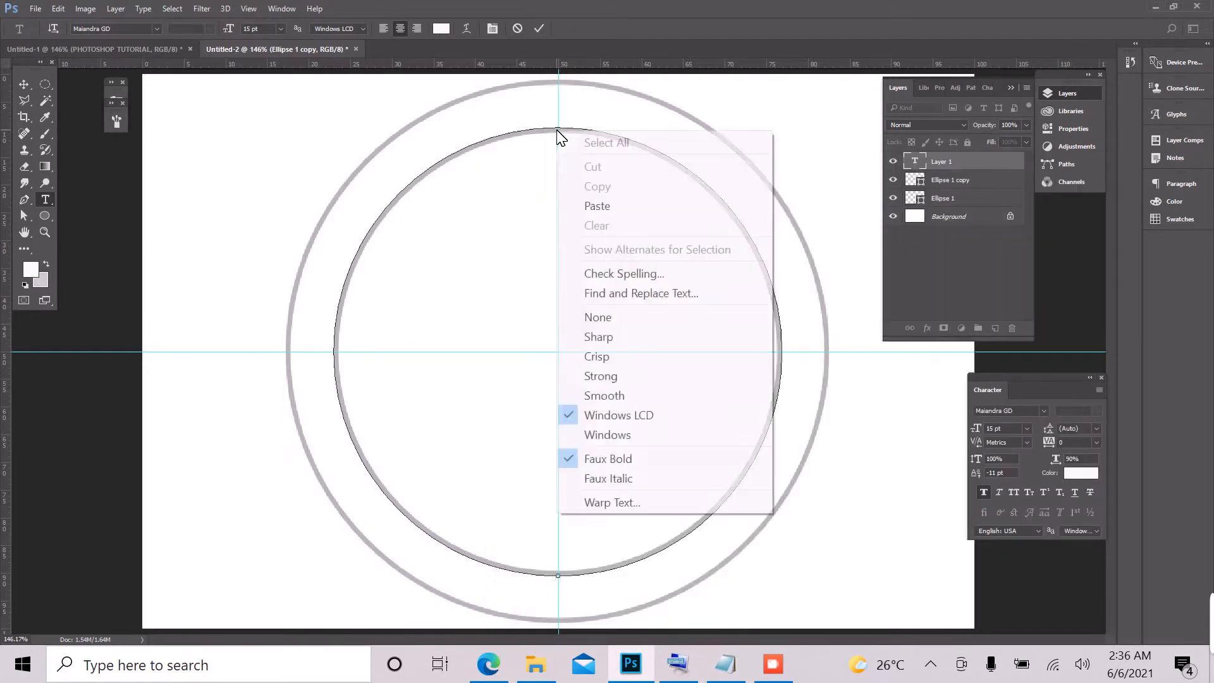
pyautogui.click(594, 205)
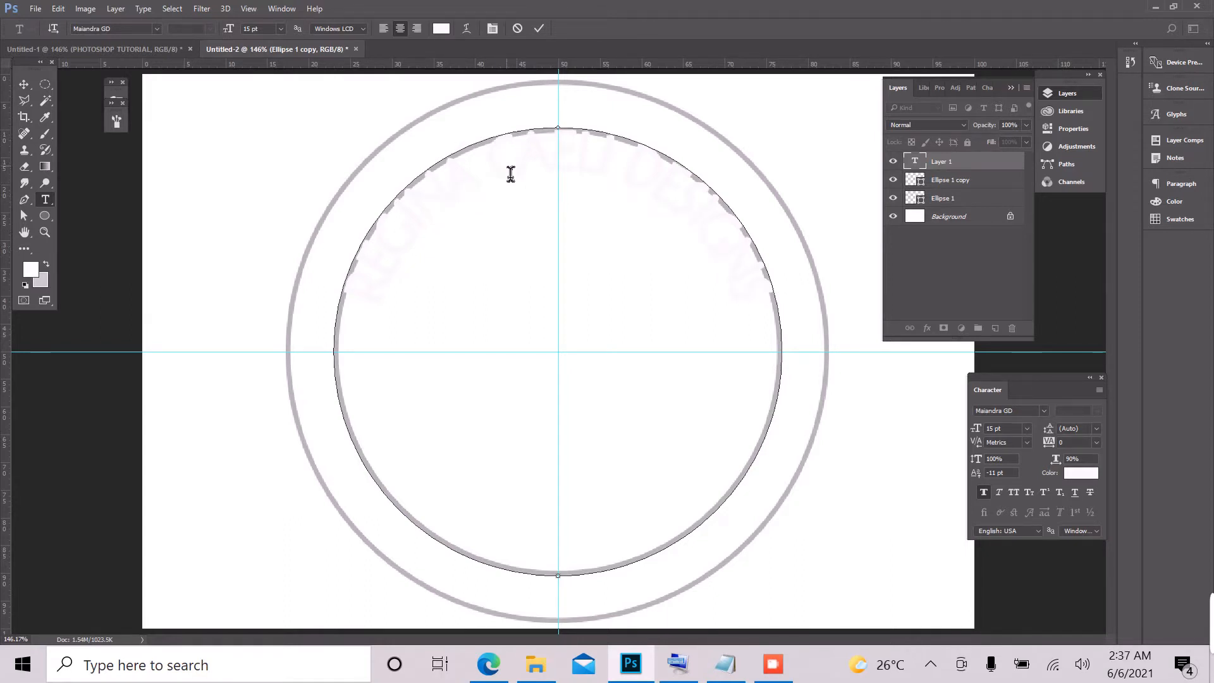
# Step: Recolour all of the circular text light green and commit the text edit
pyautogui.hotkey('ctrl', 'a')
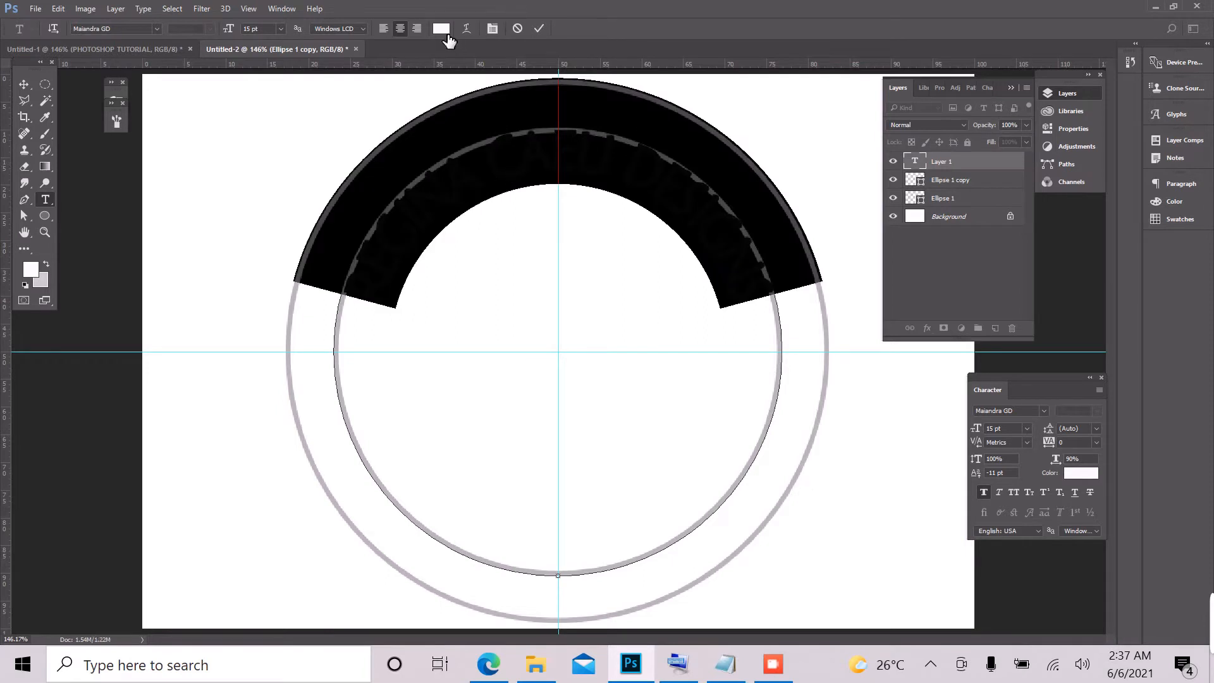
pyautogui.click(443, 29)
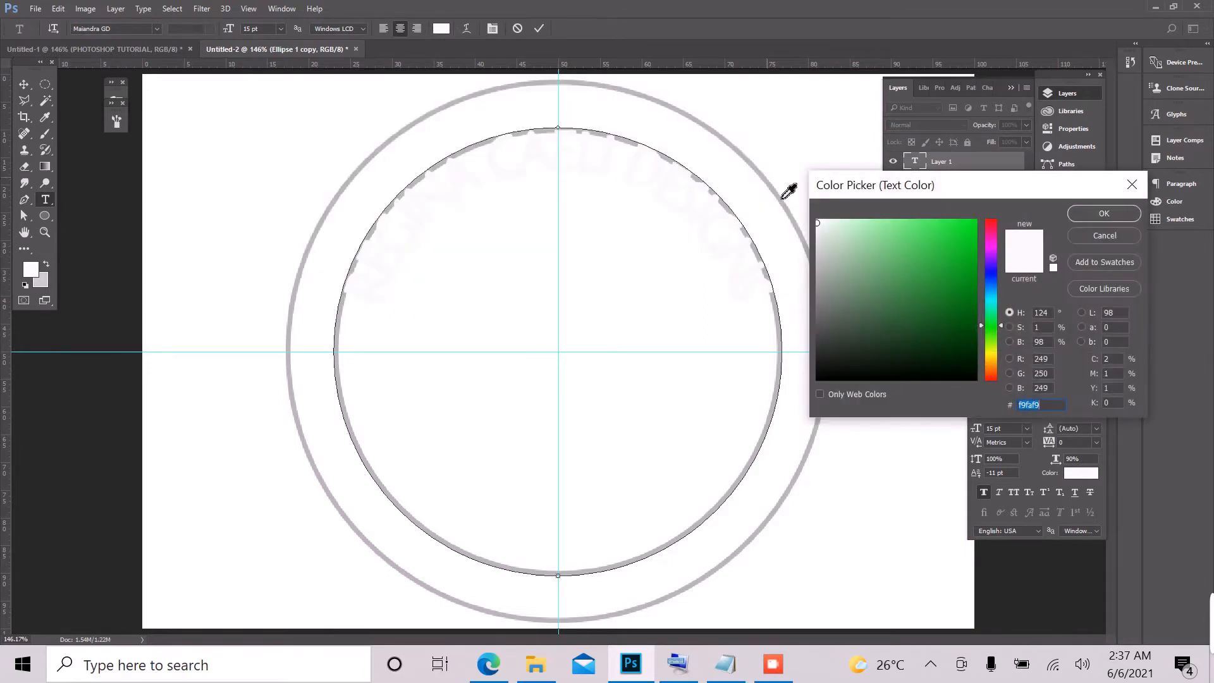
pyautogui.click(838, 223)
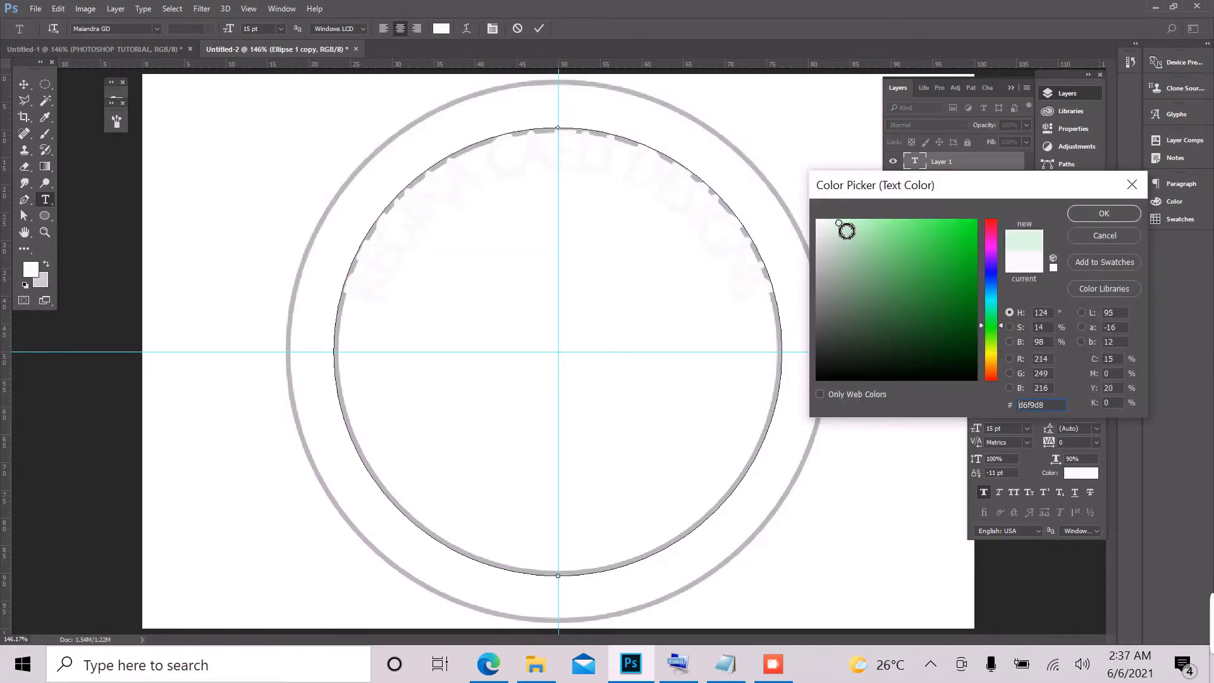
pyautogui.click(882, 225)
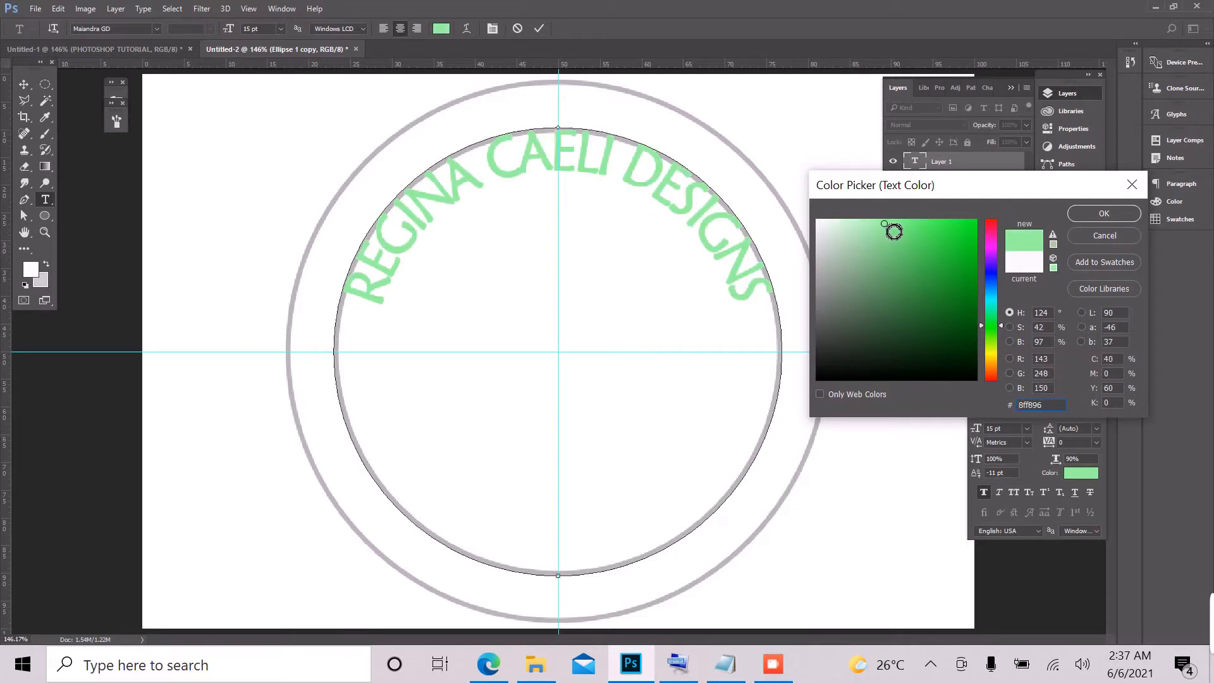
pyautogui.click(898, 226)
pyautogui.click(1117, 210)
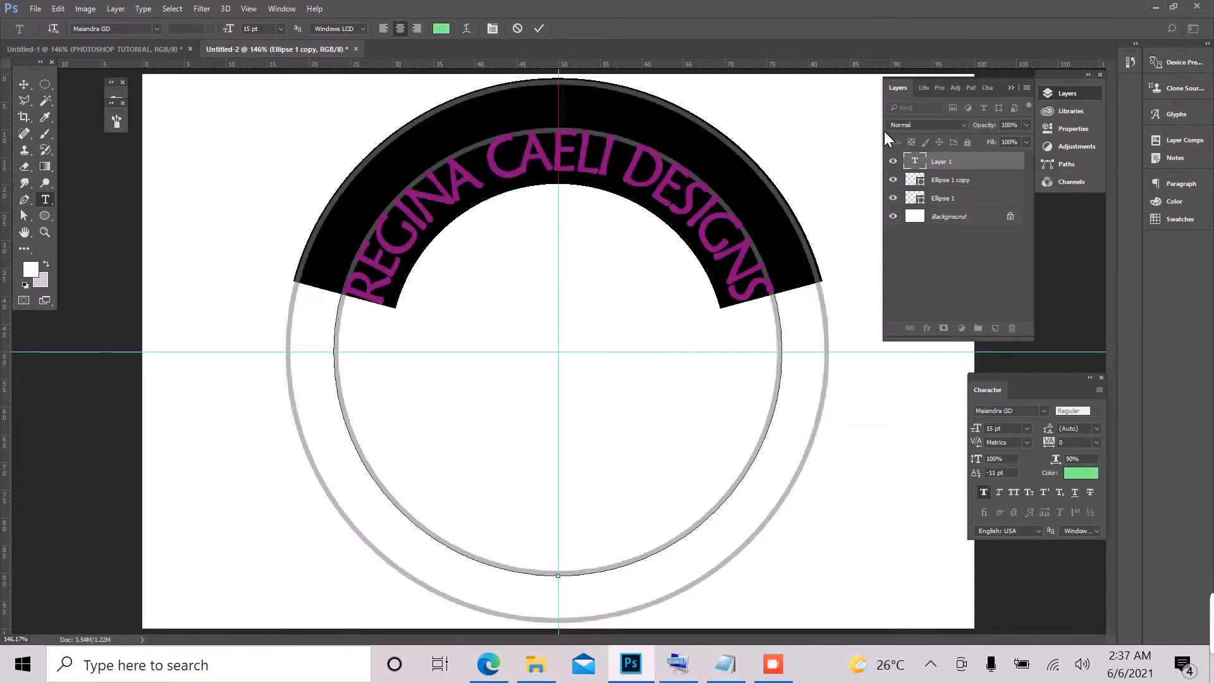
pyautogui.click(538, 29)
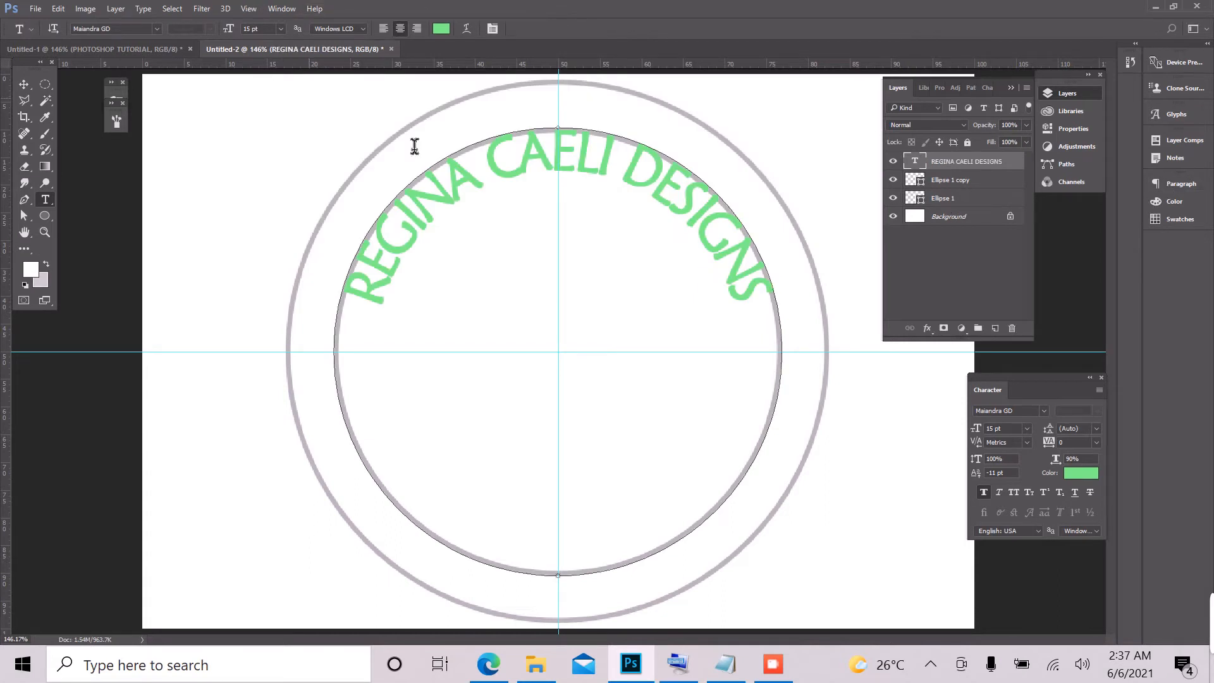
# Step: Fill the outer circle on the Ellipse 1 layer with black
pyautogui.click(954, 198)
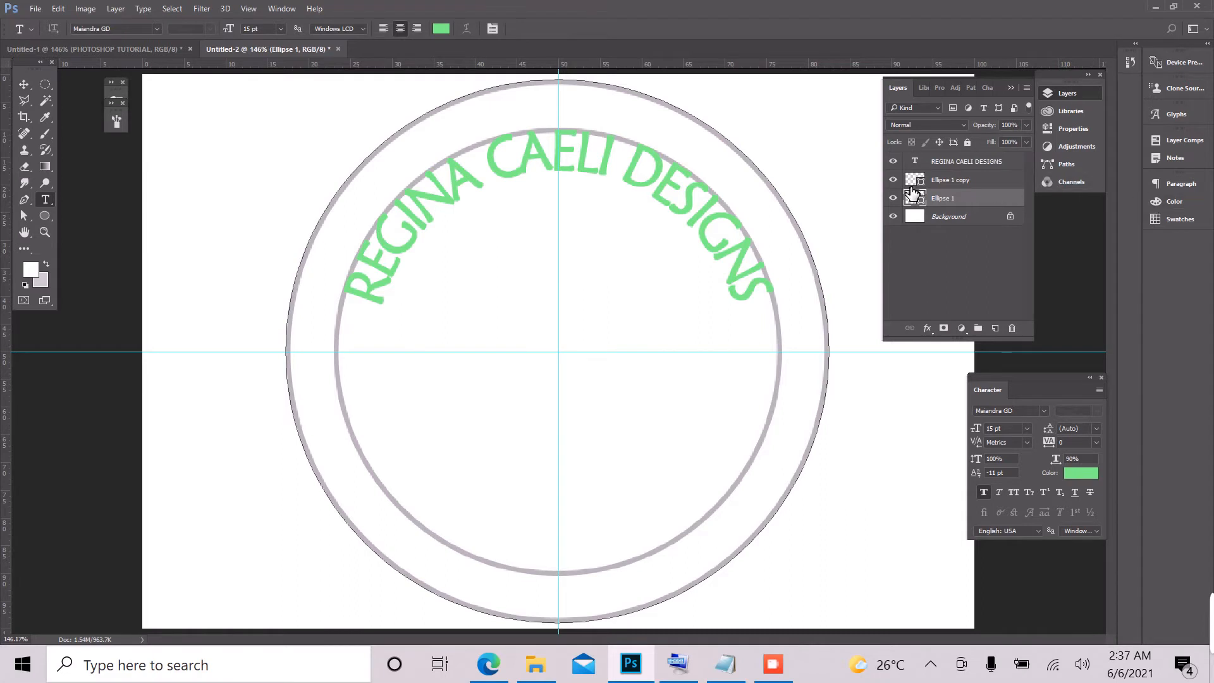
pyautogui.click(43, 216)
pyautogui.click(115, 28)
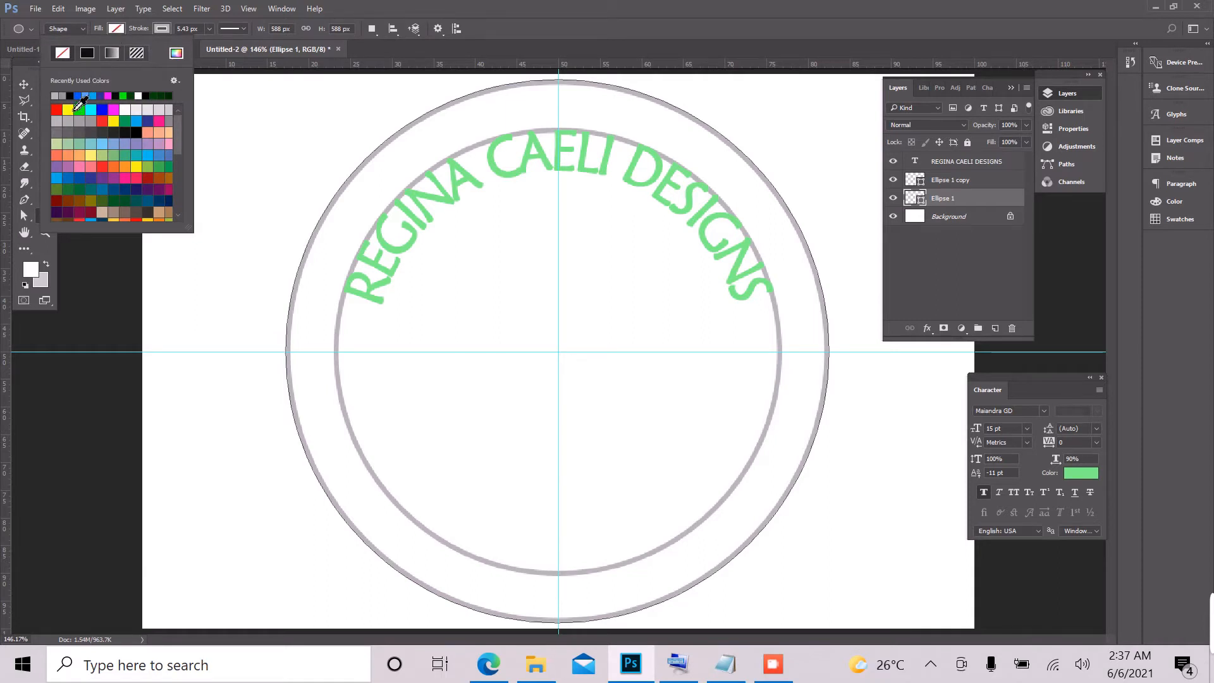
pyautogui.click(70, 95)
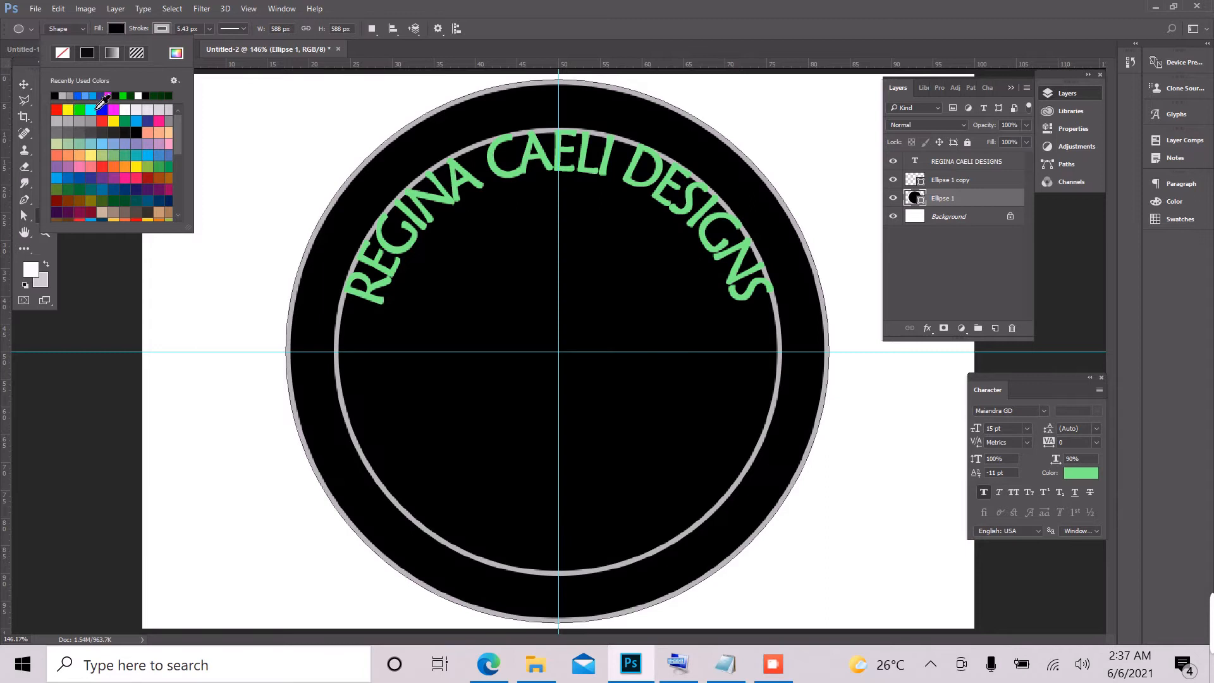
pyautogui.click(542, 3)
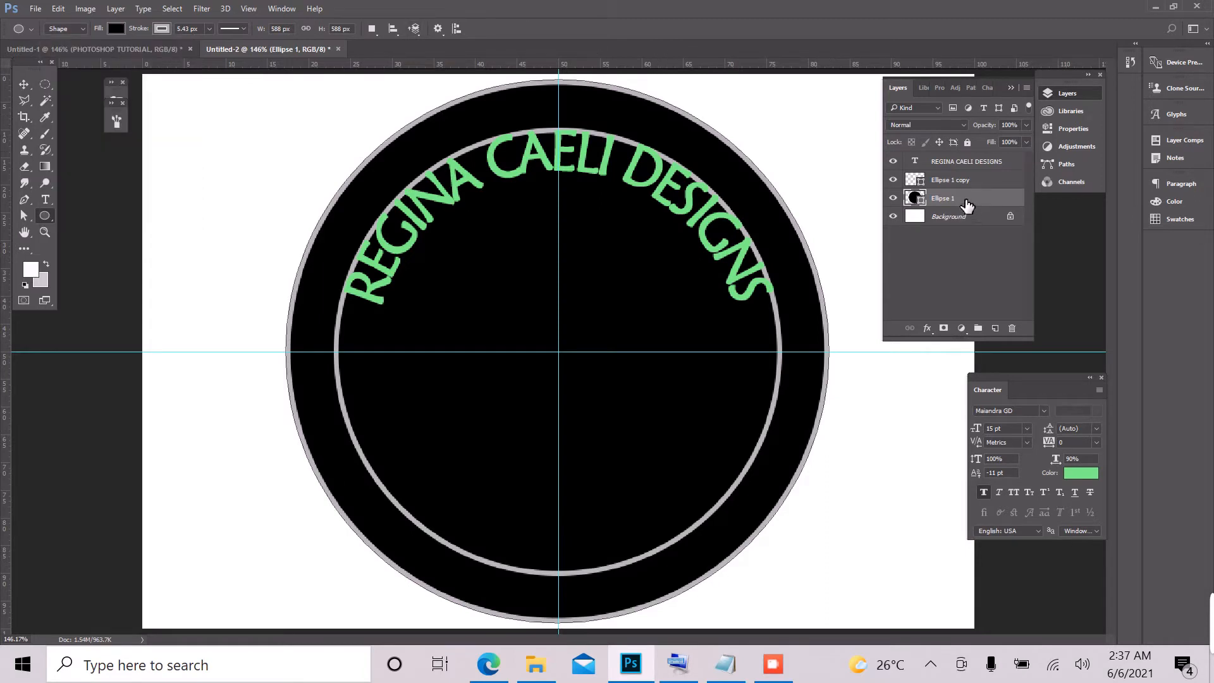
# Step: Set the baseline shift of the whole REGINA CAELI DESIGNS text to 0 pt and commit the edit
pyautogui.click(962, 167)
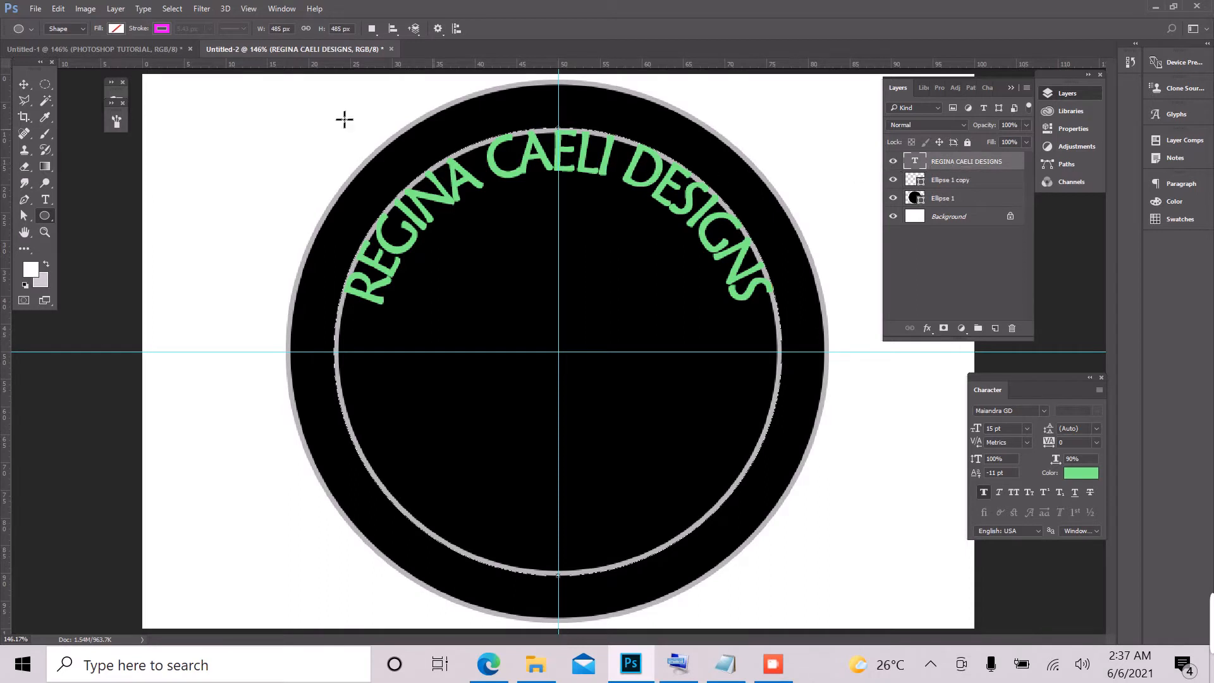
pyautogui.click(45, 202)
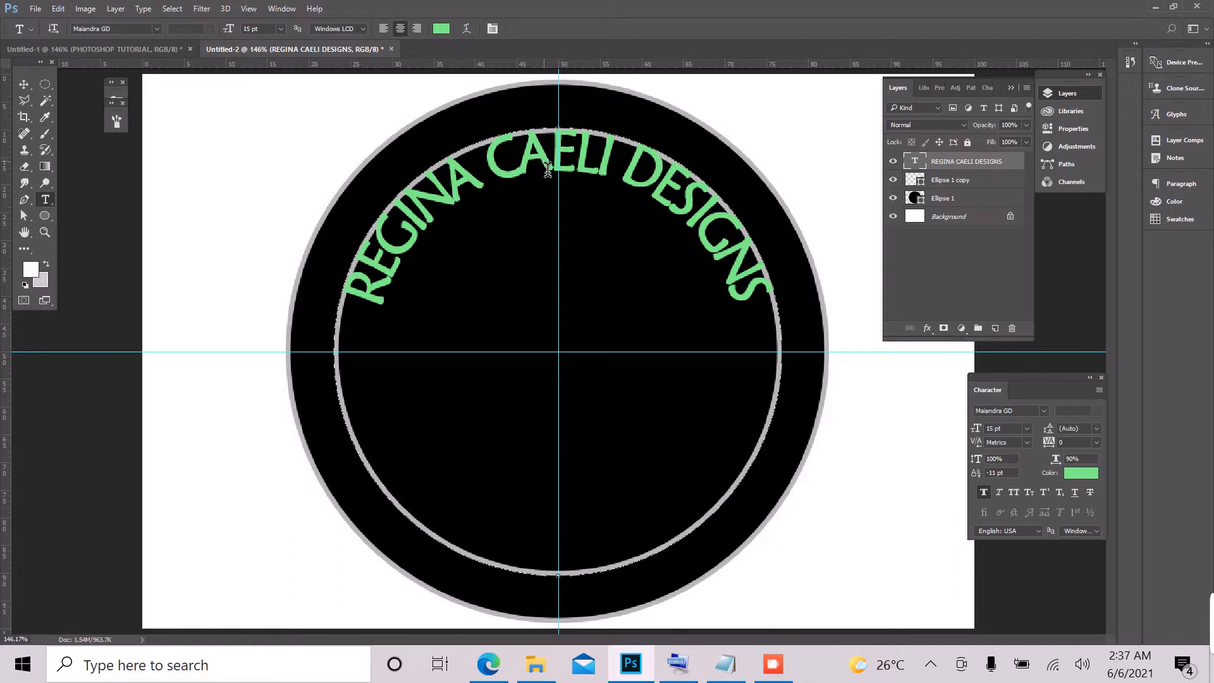
pyautogui.tripleClick(548, 170)
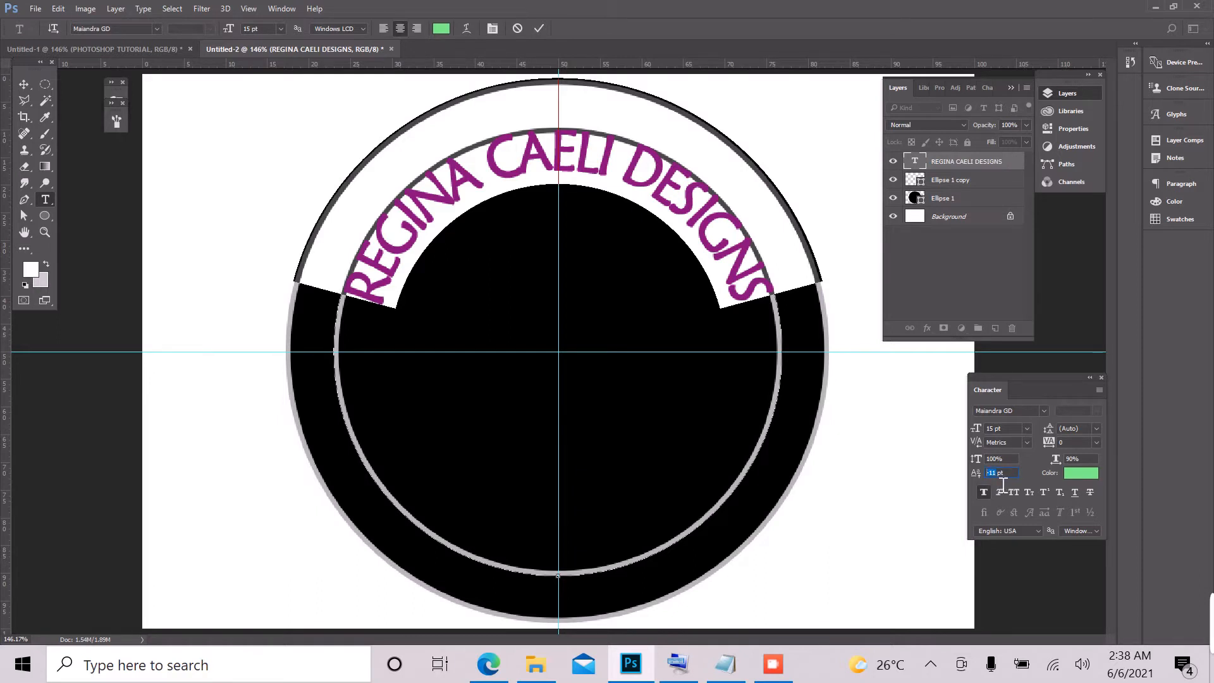
pyautogui.write('5')
pyautogui.press('Return')
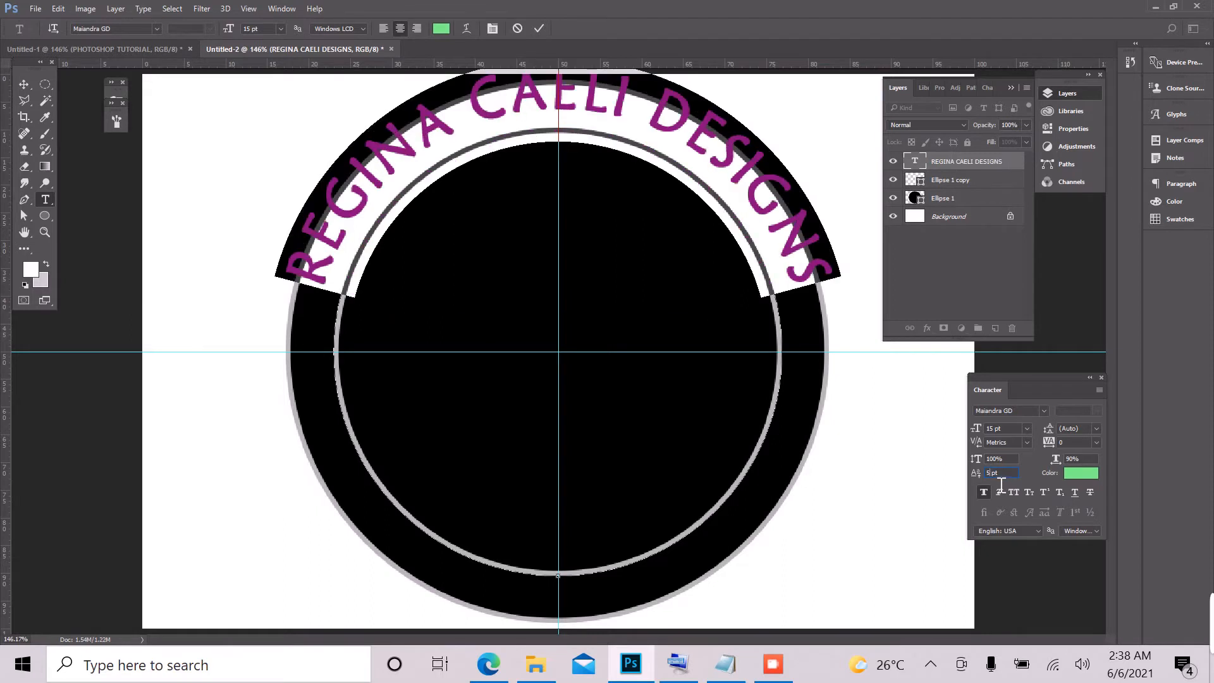
pyautogui.press('Up')
pyautogui.press('Down')
pyautogui.press('Down')
pyautogui.press('Down')
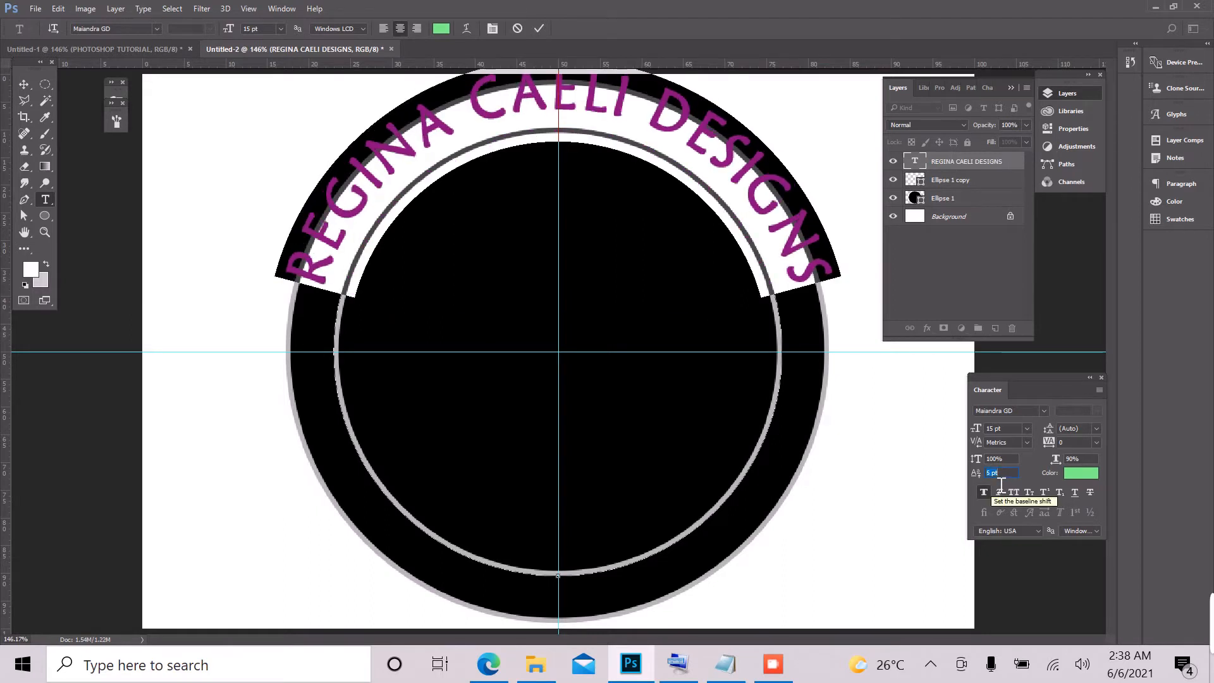
pyautogui.press('Down')
pyautogui.press('Down')
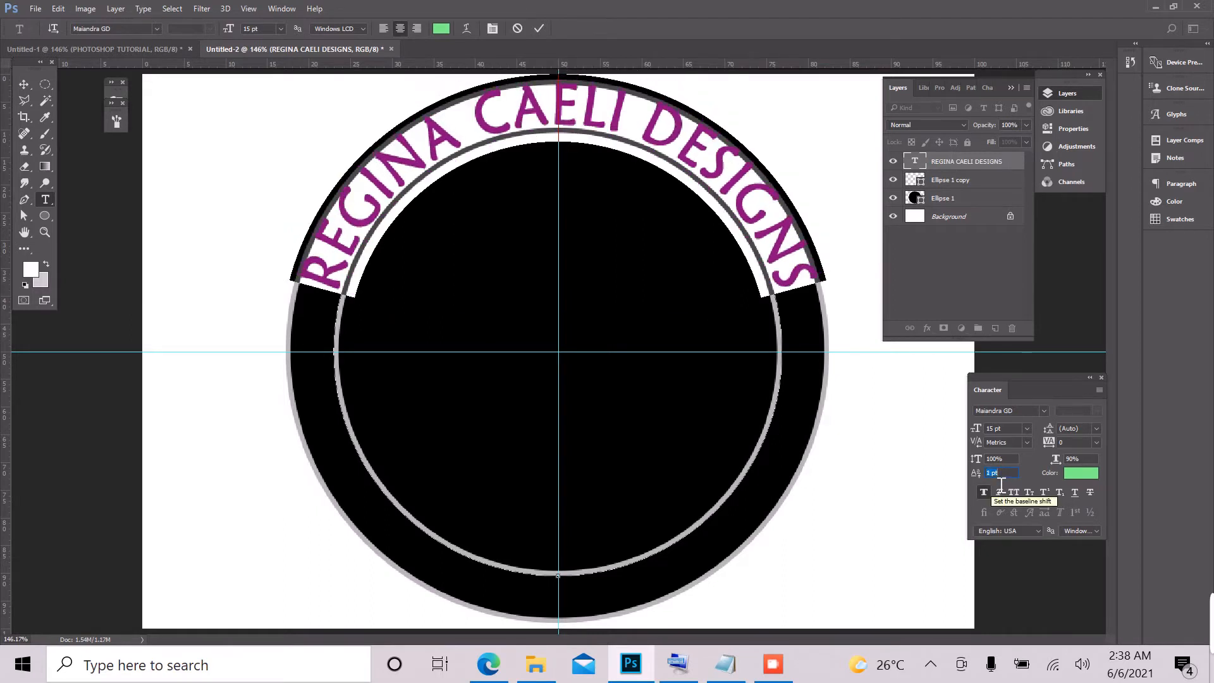
pyautogui.press('Down')
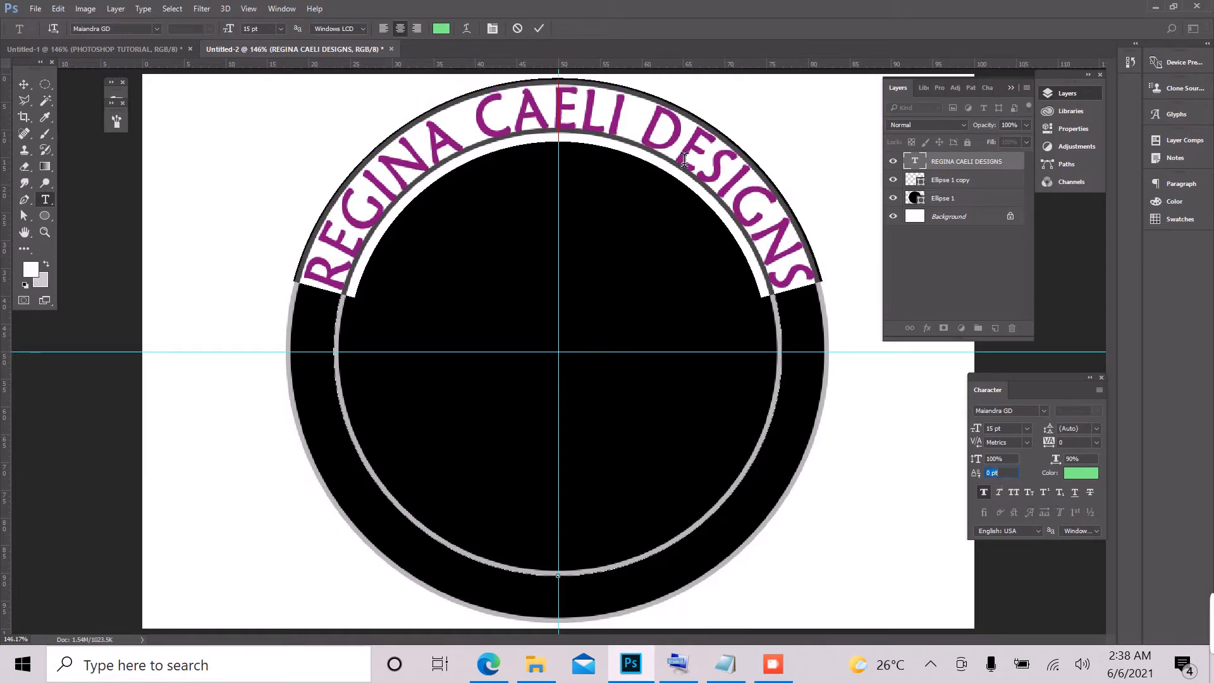
pyautogui.click(539, 29)
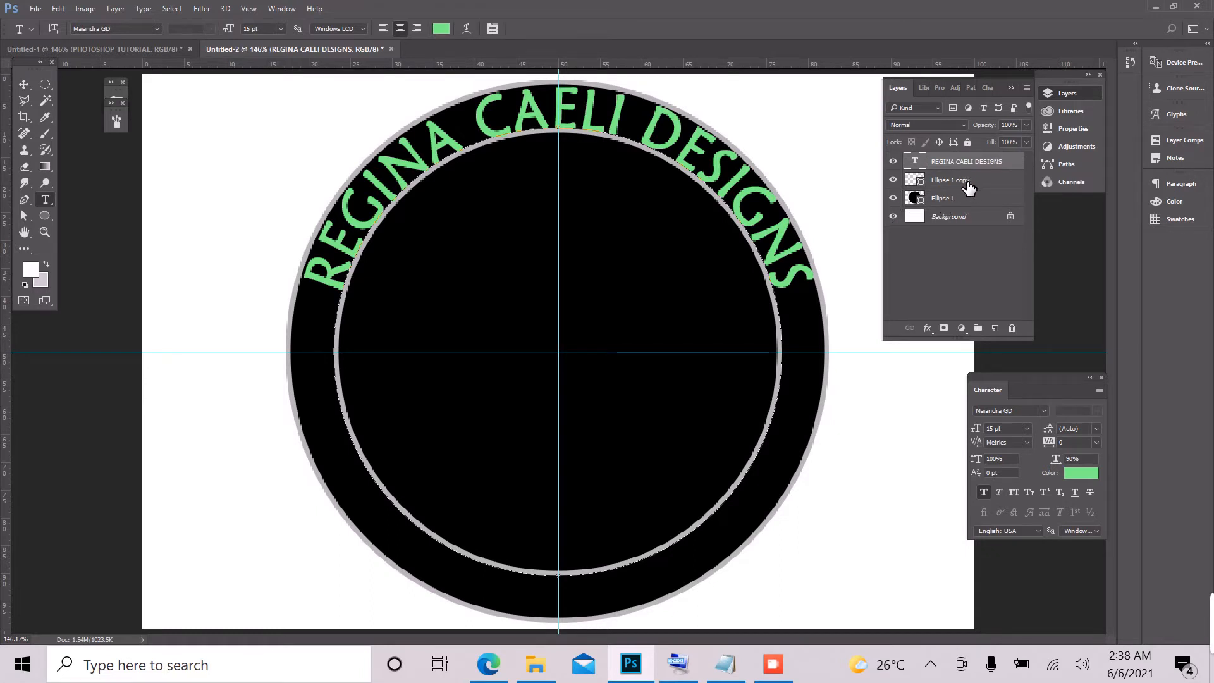
# Step: Start type at the lowest point of the Ellipse 1 copy circle and copy PHOTOSHOP TUTORIAL from the TTTE note in Notepad
pyautogui.click(969, 185)
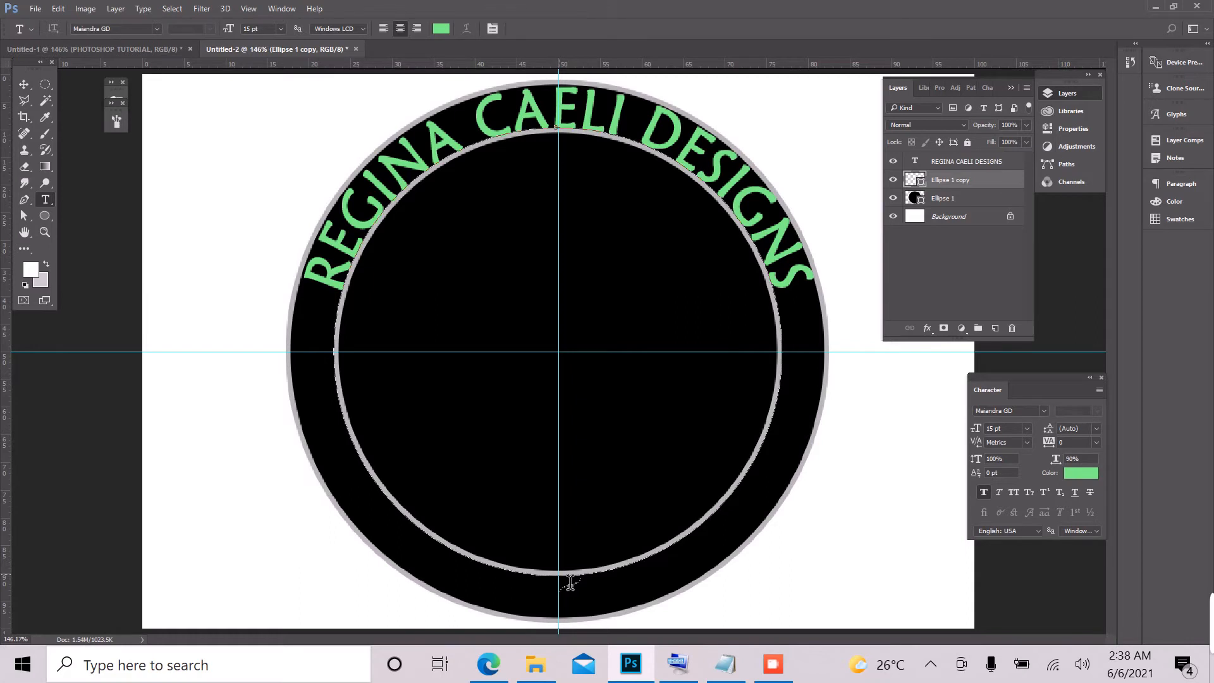
pyautogui.click(569, 582)
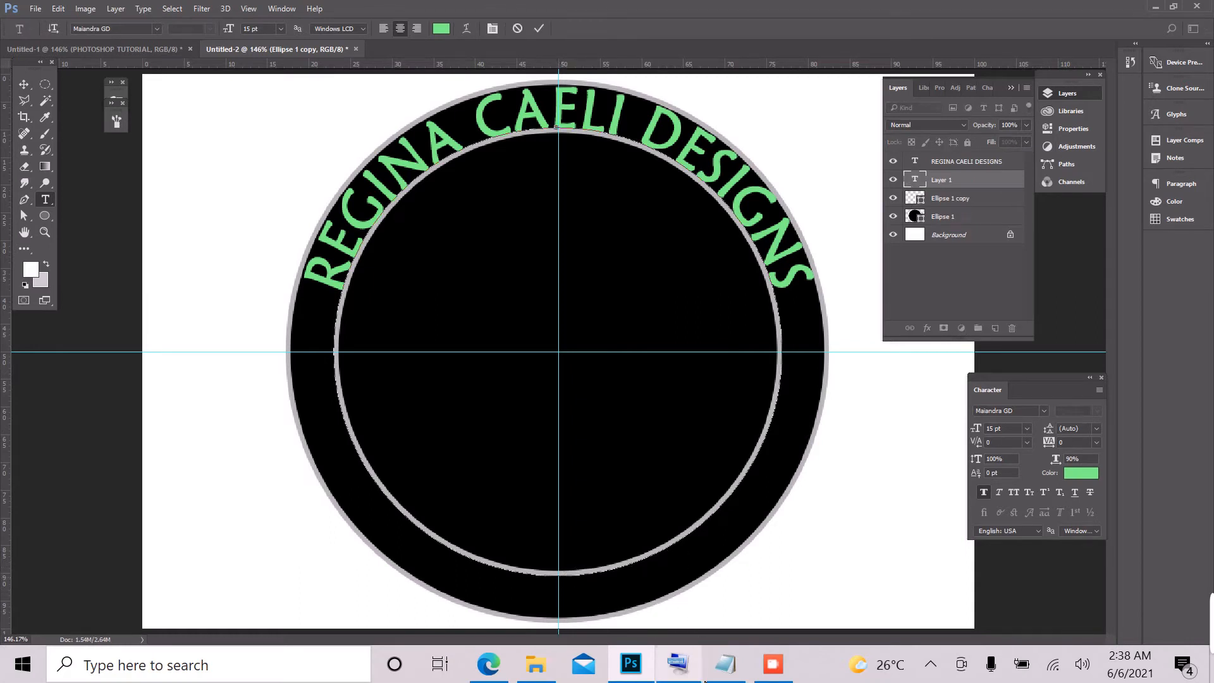
pyautogui.click(725, 664)
pyautogui.doubleClick(618, 373)
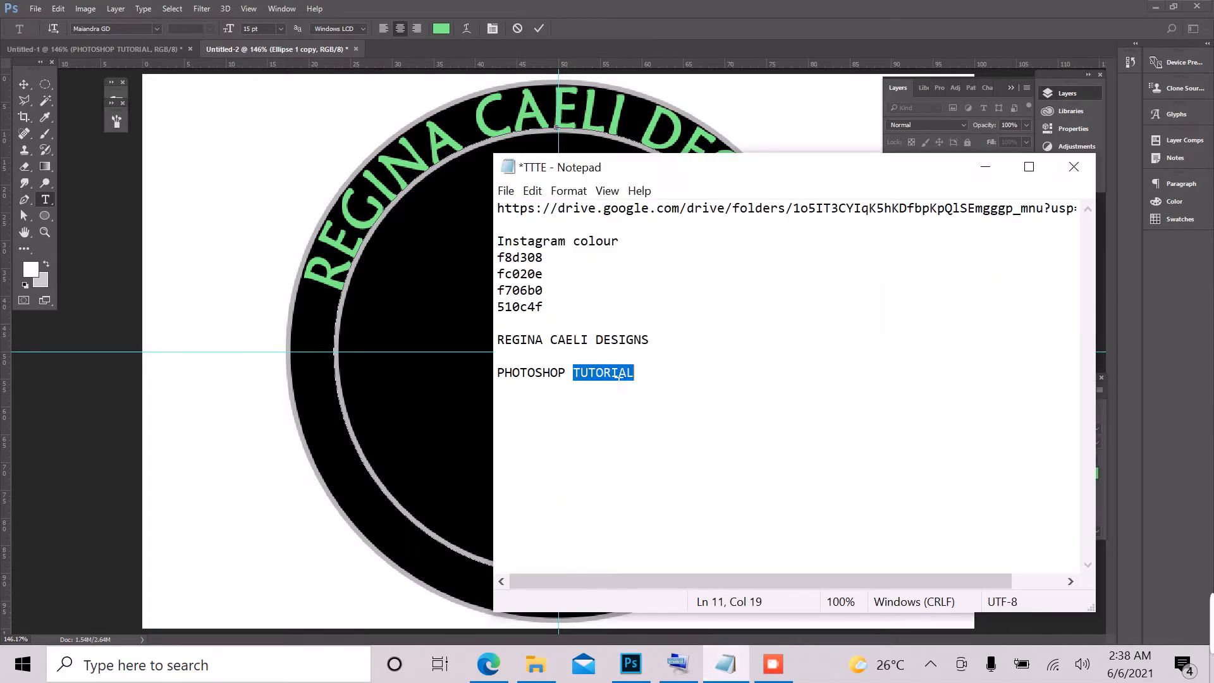
pyautogui.moveTo(633, 374); pyautogui.dragTo(493, 379)
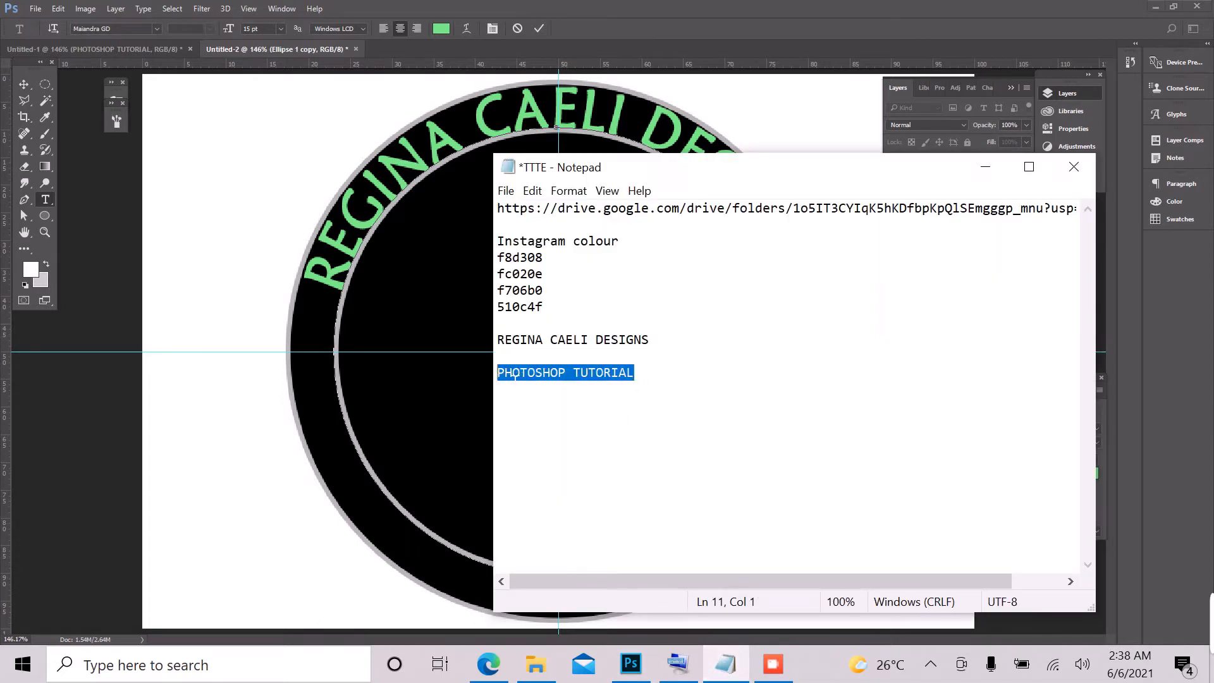
pyautogui.rightClick(508, 374)
pyautogui.click(368, 434)
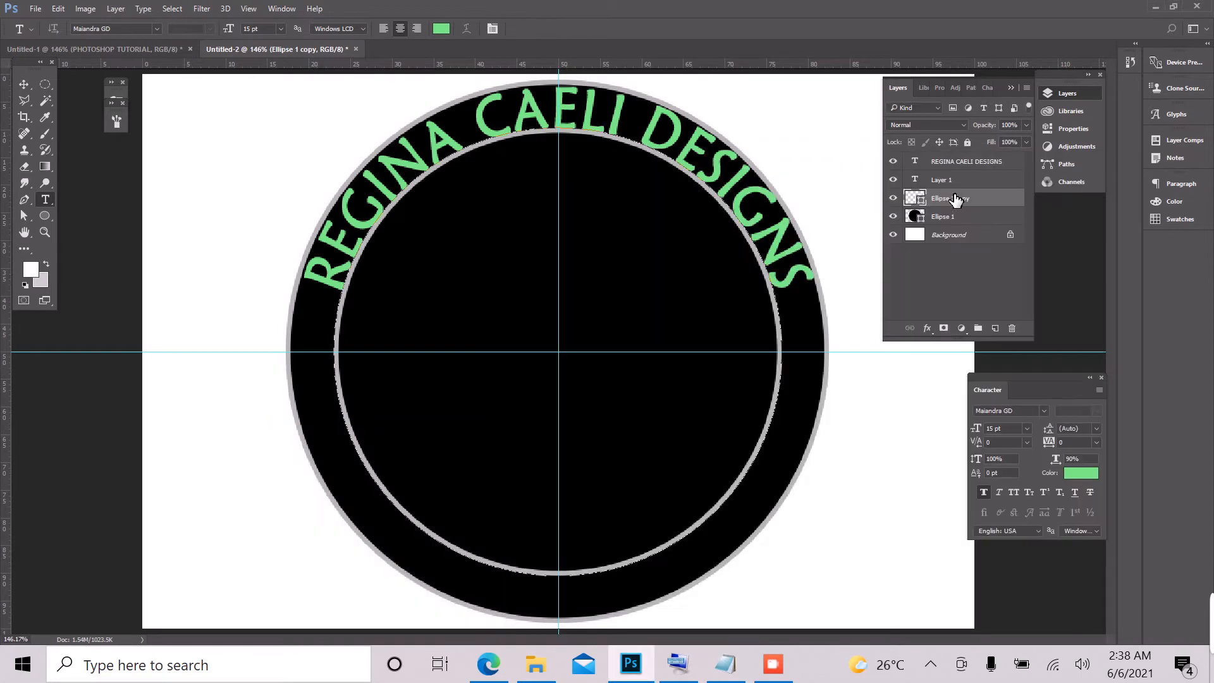
# Step: Reselect the Ellipse 1 copy layer, start path type at the circle's lowest point and paste PHOTOSHOP TUTORIAL
pyautogui.click(955, 190)
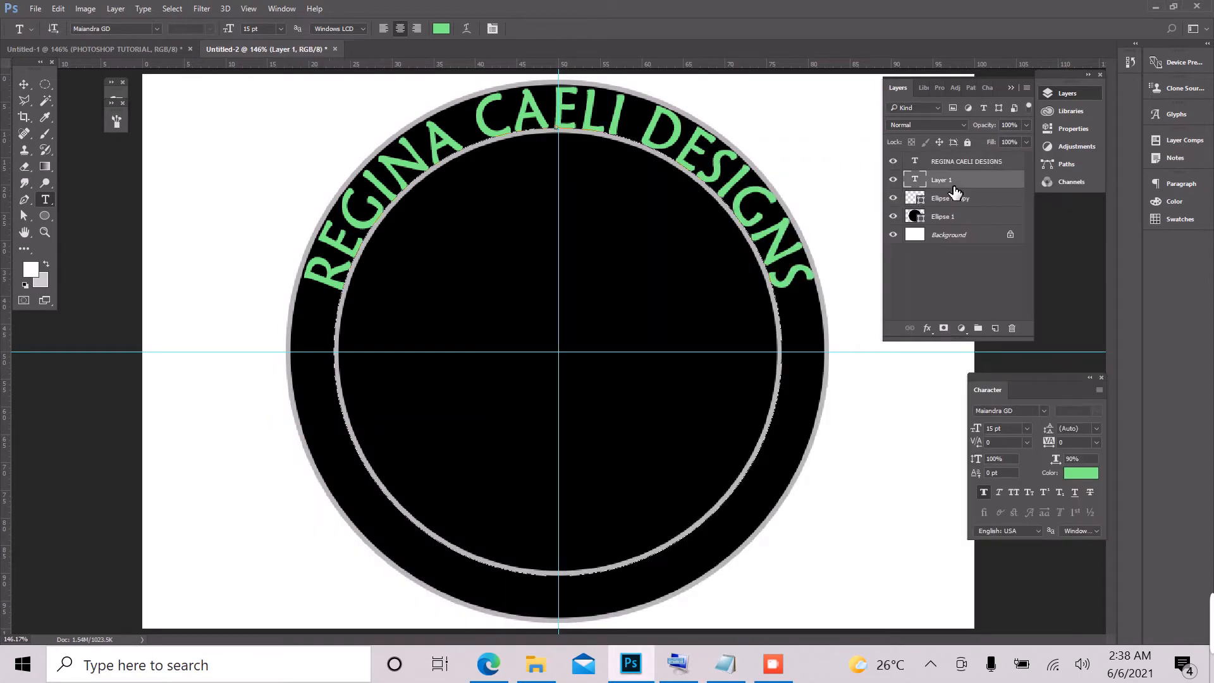
pyautogui.rightClick(957, 180)
pyautogui.click(968, 188)
pyautogui.click(969, 199)
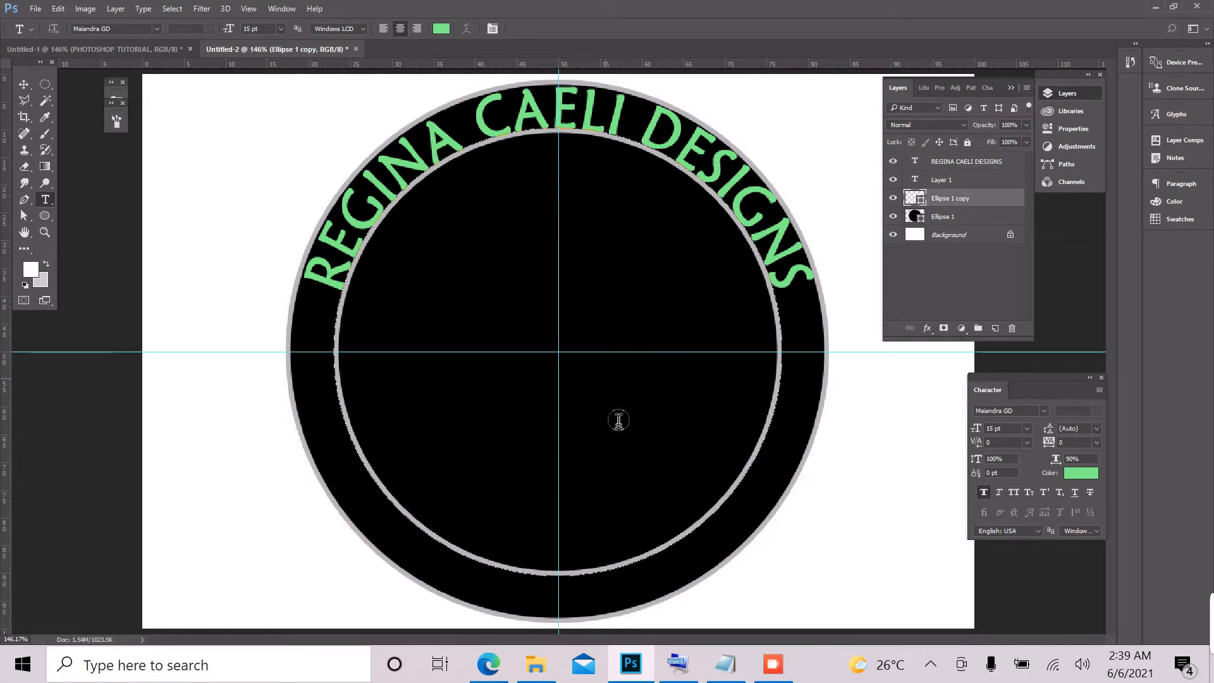
pyautogui.click(564, 582)
pyautogui.rightClick(564, 583)
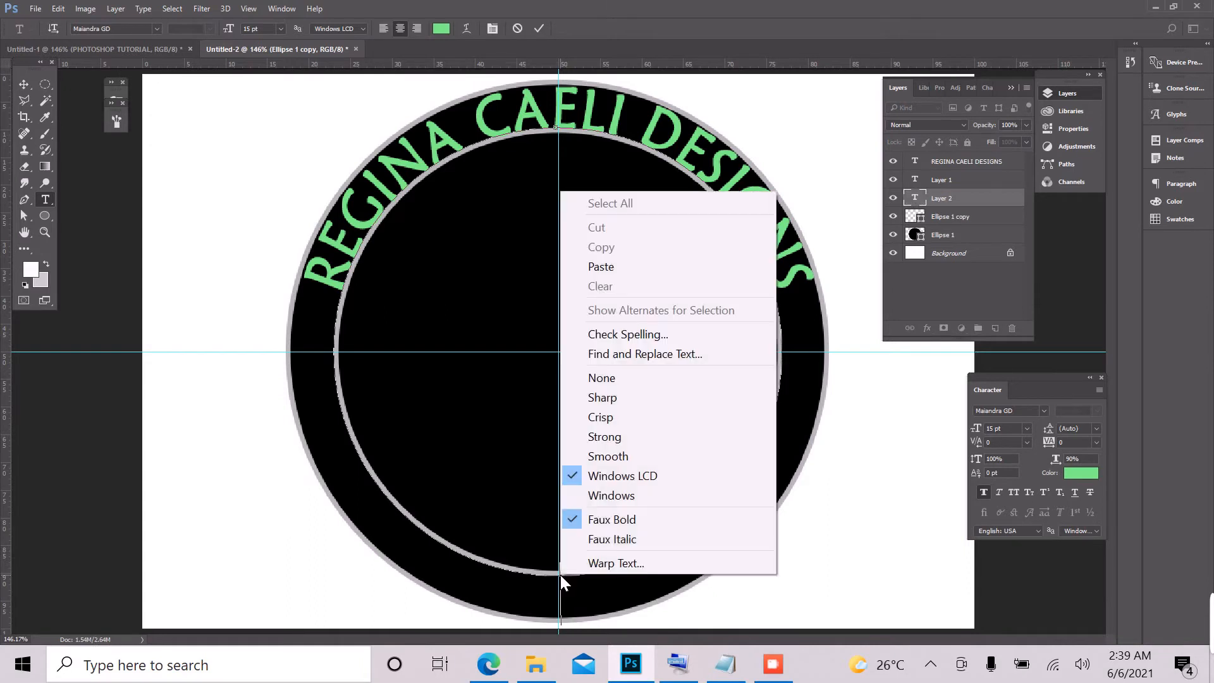
pyautogui.click(651, 268)
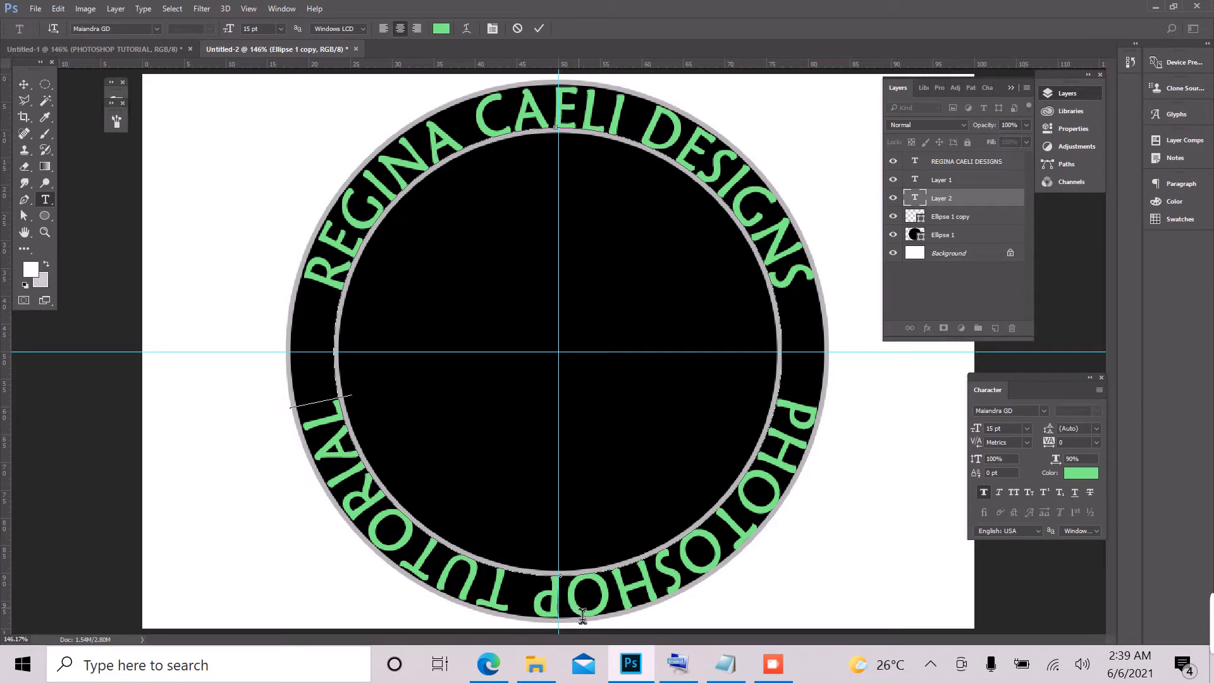
# Step: Flip the path of the PHOTOSHOP TUTORIAL text vertically
pyautogui.tripleClick(583, 616)
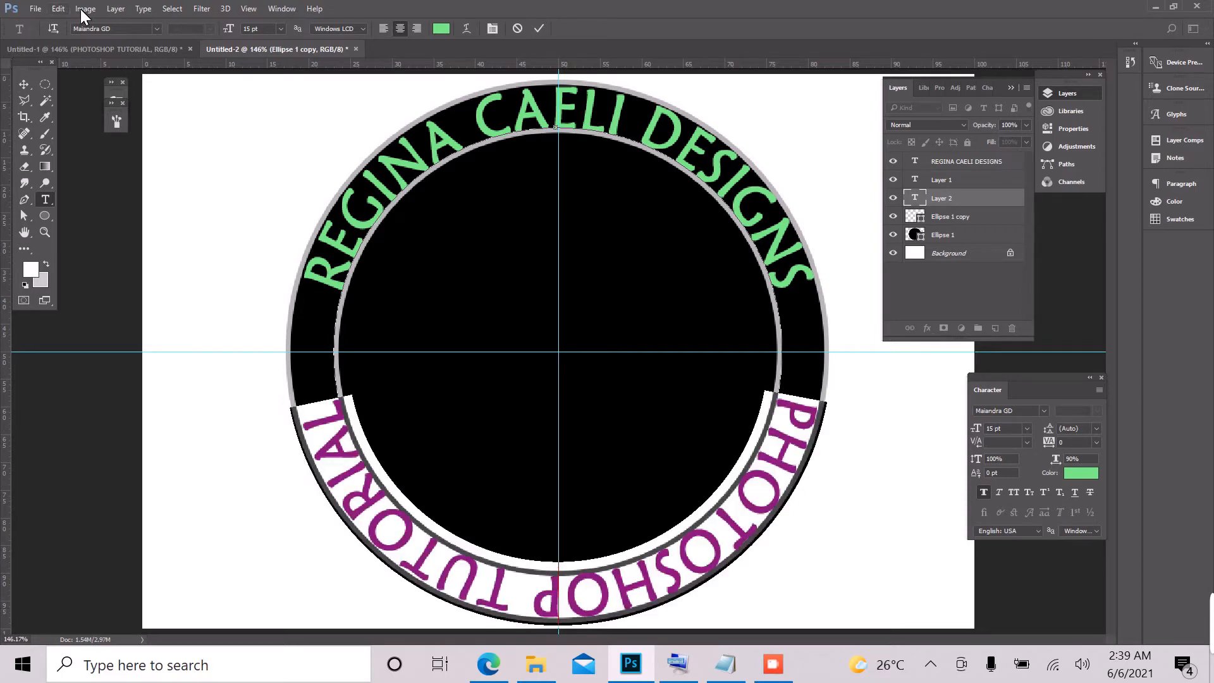
pyautogui.click(58, 9)
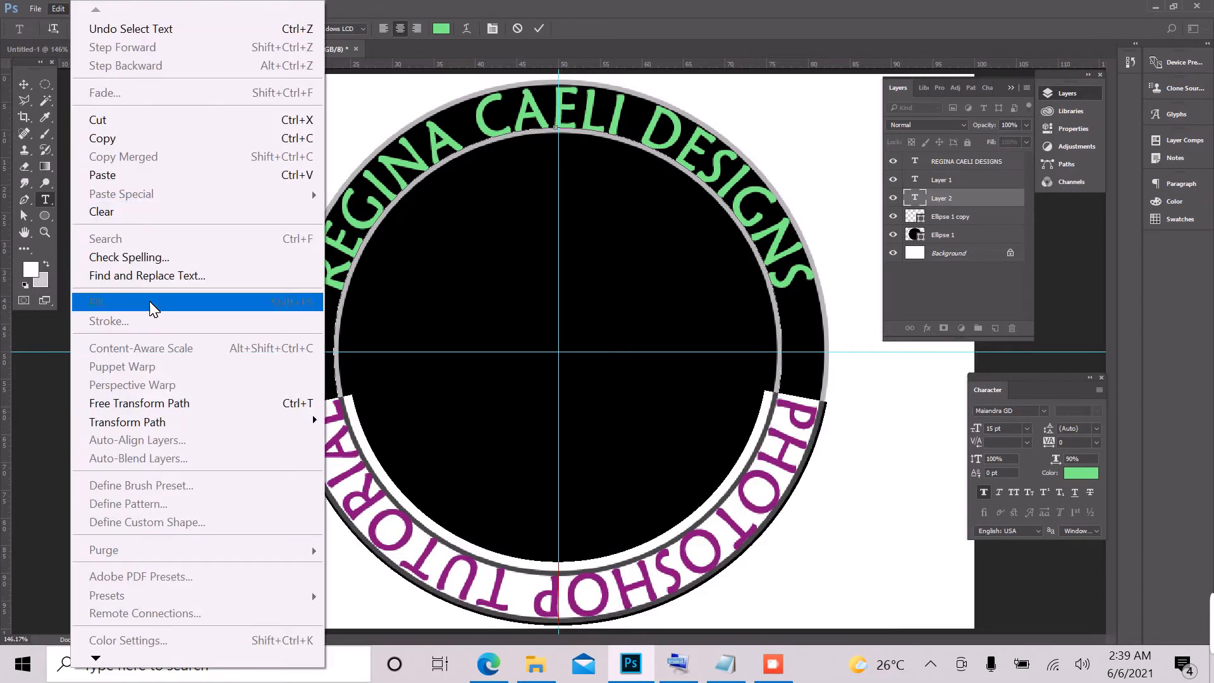
pyautogui.moveTo(169, 423)
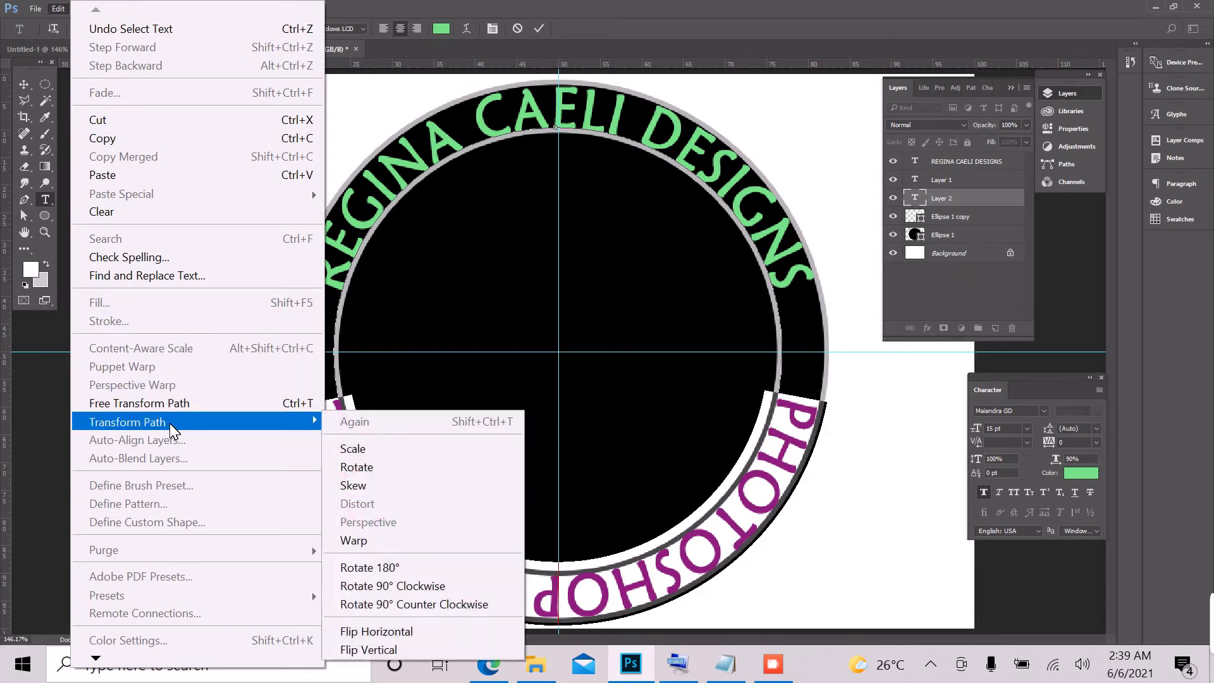
pyautogui.click(398, 644)
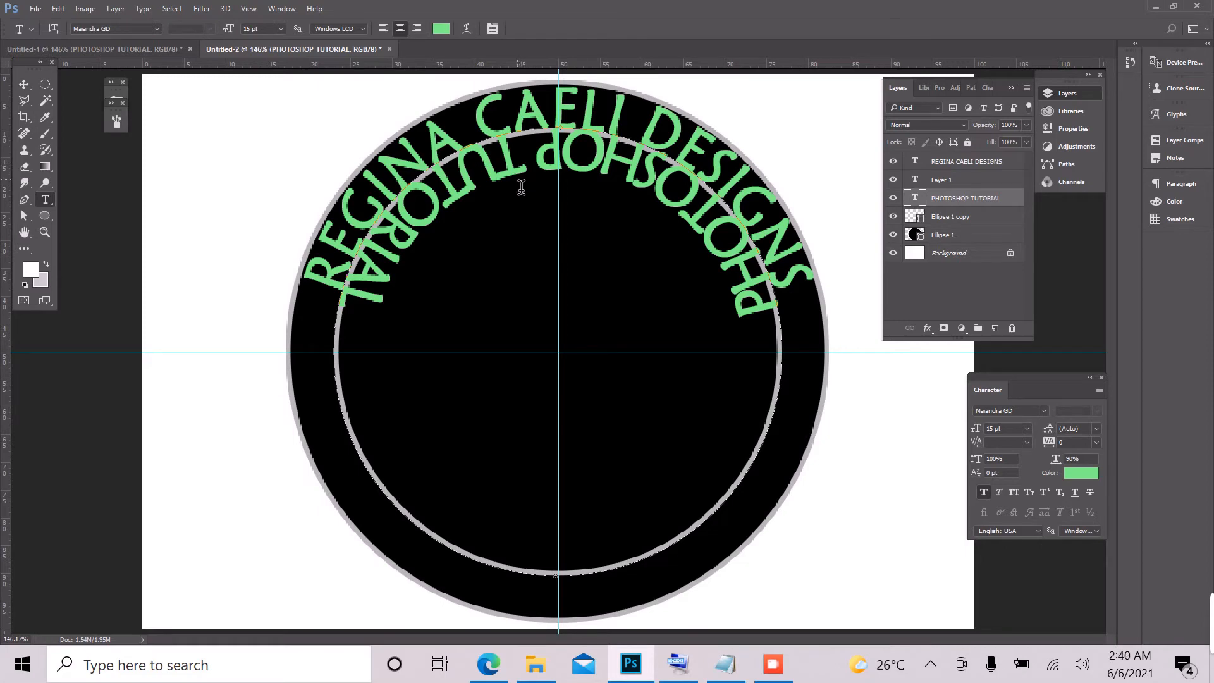
pyautogui.click(580, 167)
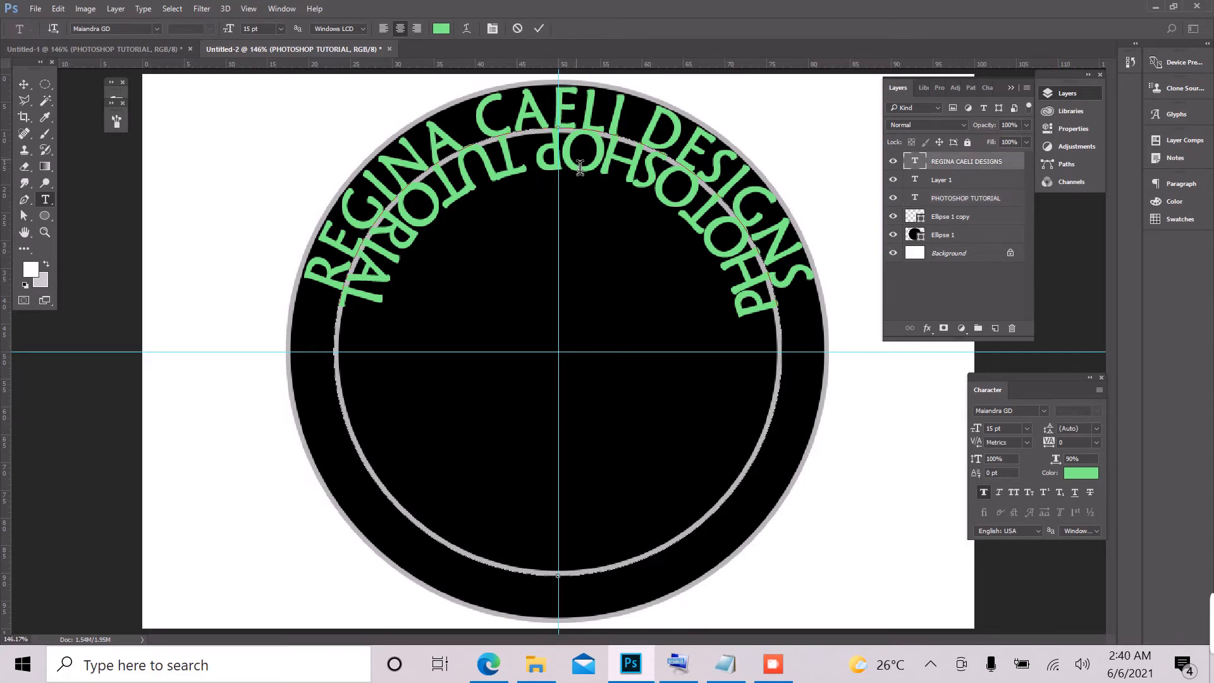
pyautogui.hotkey('ctrl', 'a')
pyautogui.press('Escape')
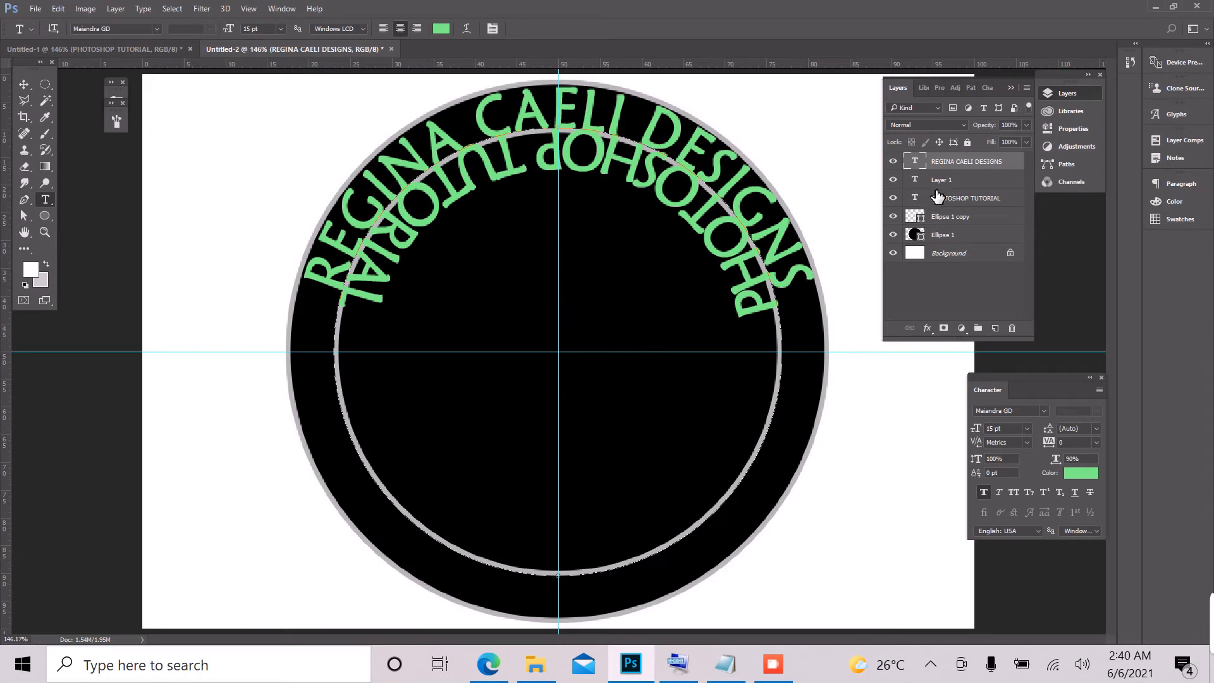
# Step: Hide the REGINA CAELI DESIGNS text layer
pyautogui.click(894, 163)
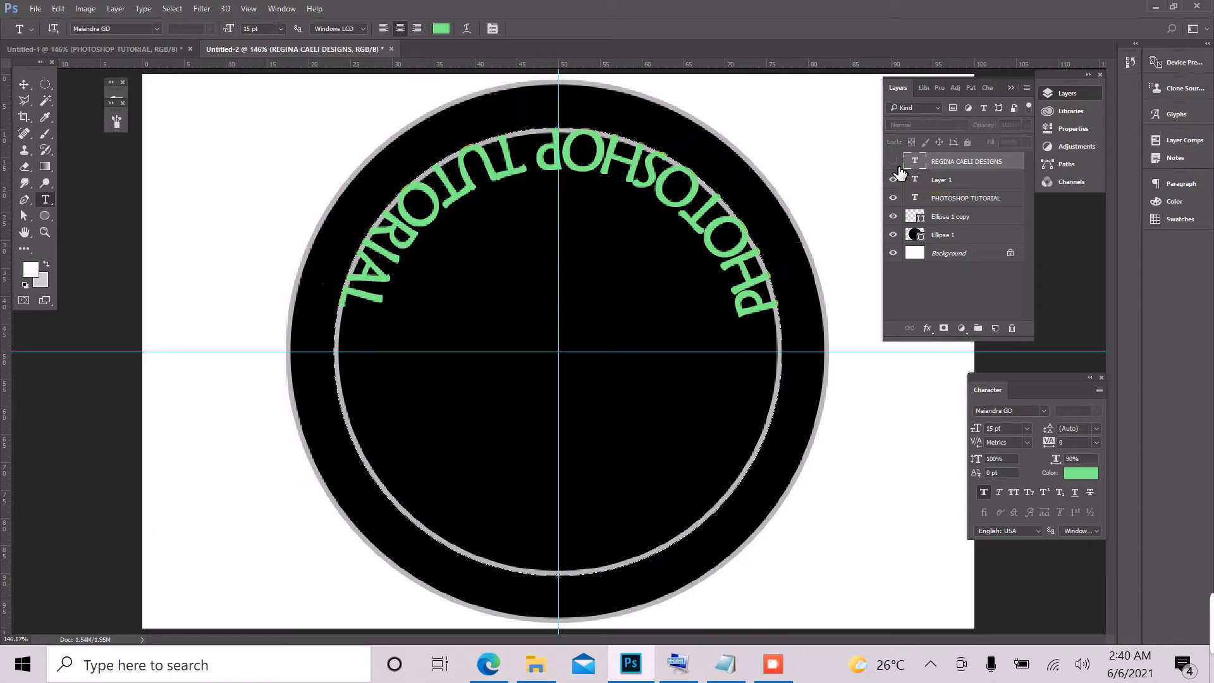
pyautogui.click(894, 163)
pyautogui.click(895, 166)
pyautogui.click(895, 166)
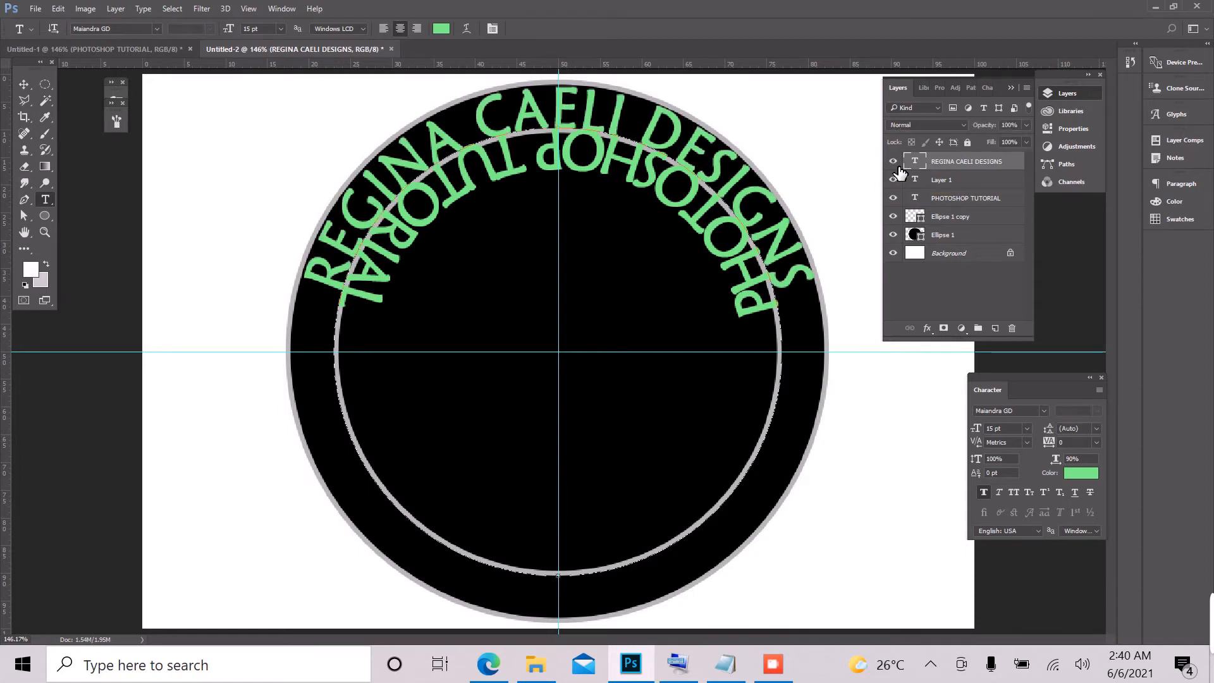
pyautogui.click(895, 165)
pyautogui.click(896, 166)
pyautogui.click(895, 165)
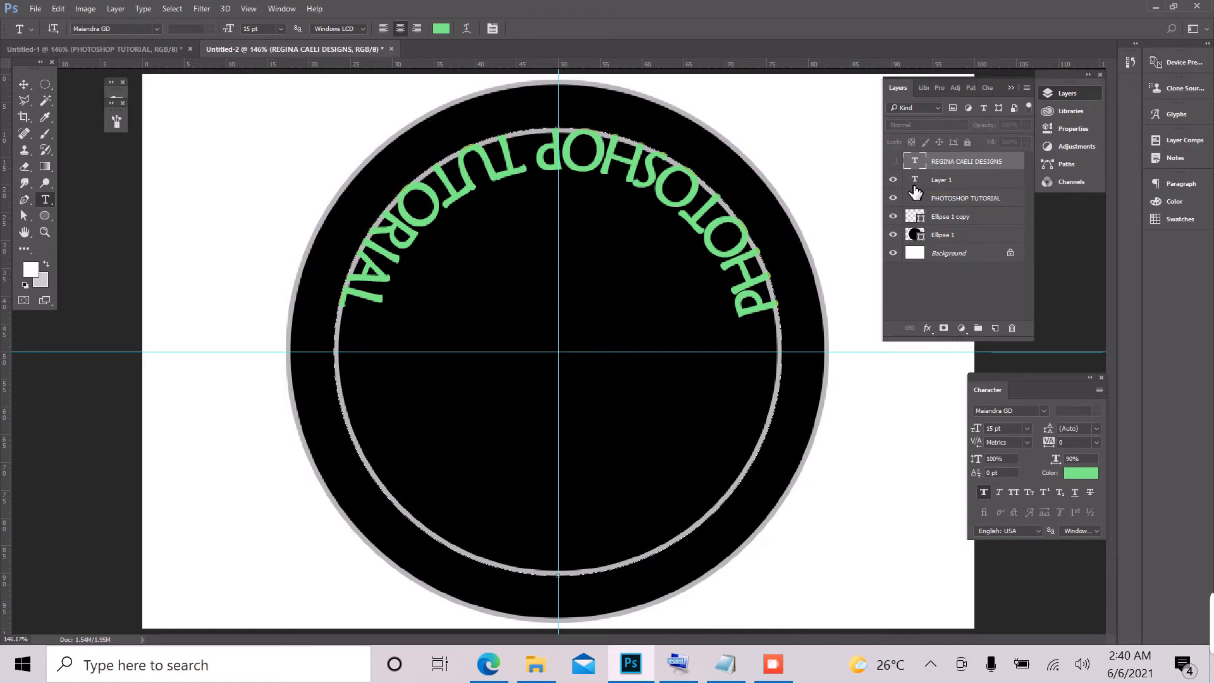
# Step: Rotate the path of the PHOTOSHOP TUTORIAL text by 180° and apply the transformation
pyautogui.click(958, 204)
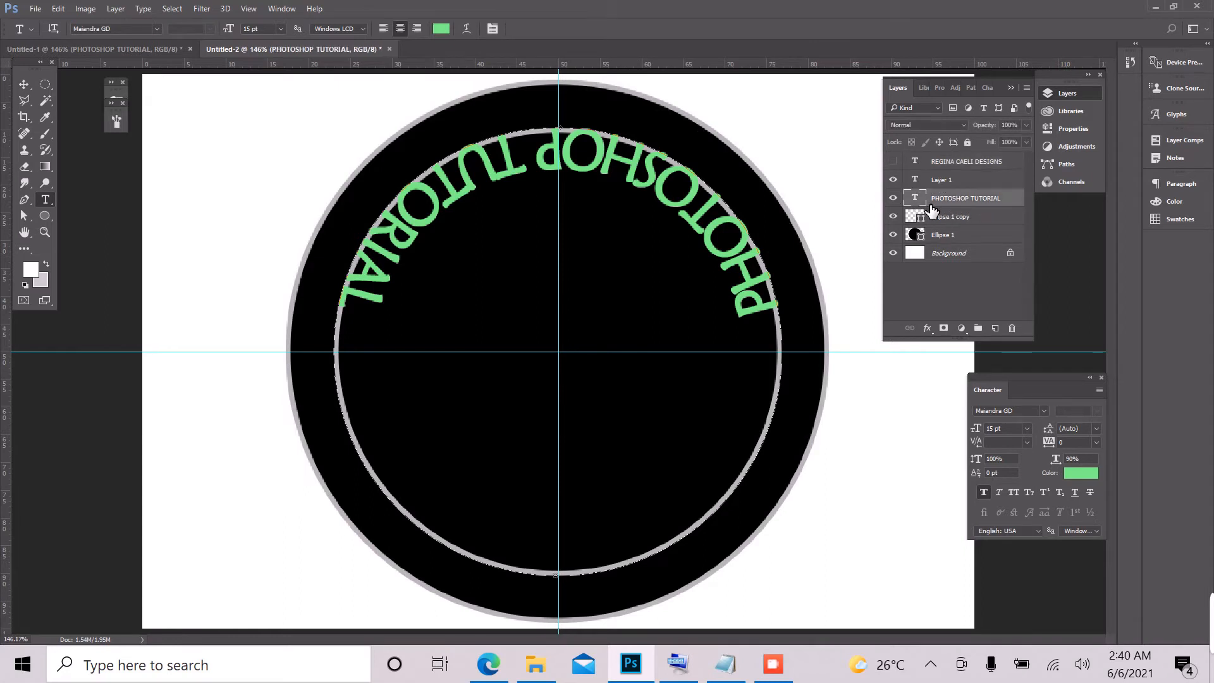
pyautogui.tripleClick(587, 168)
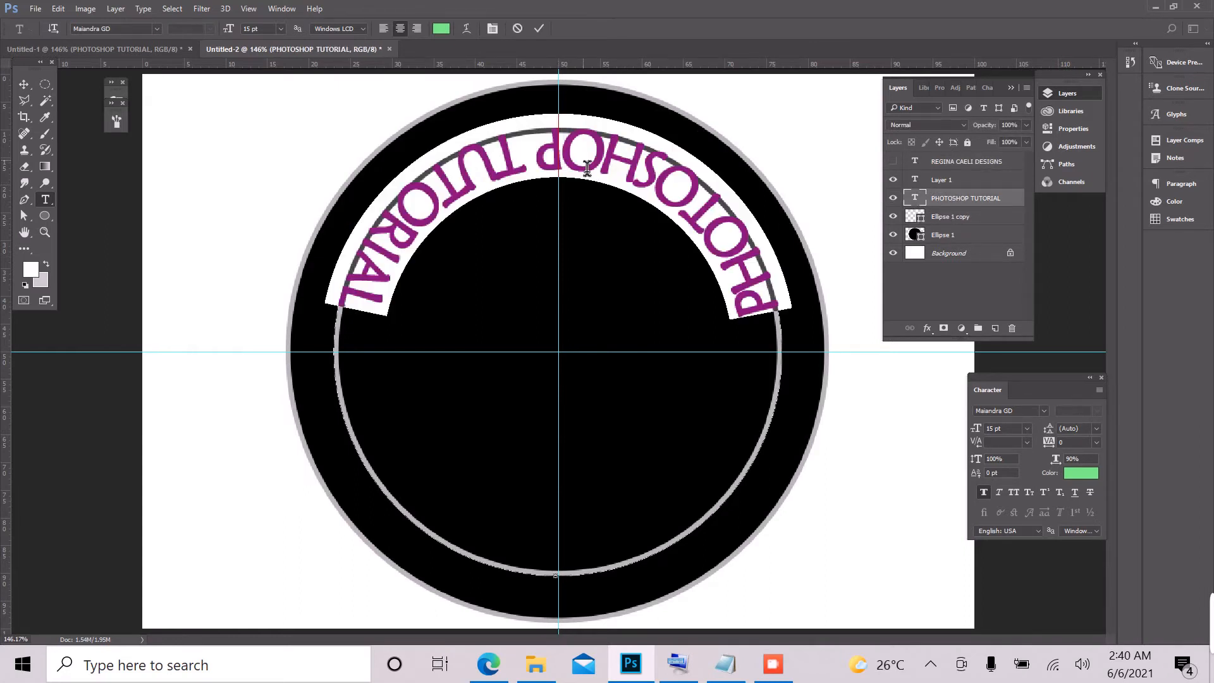
pyautogui.click(58, 11)
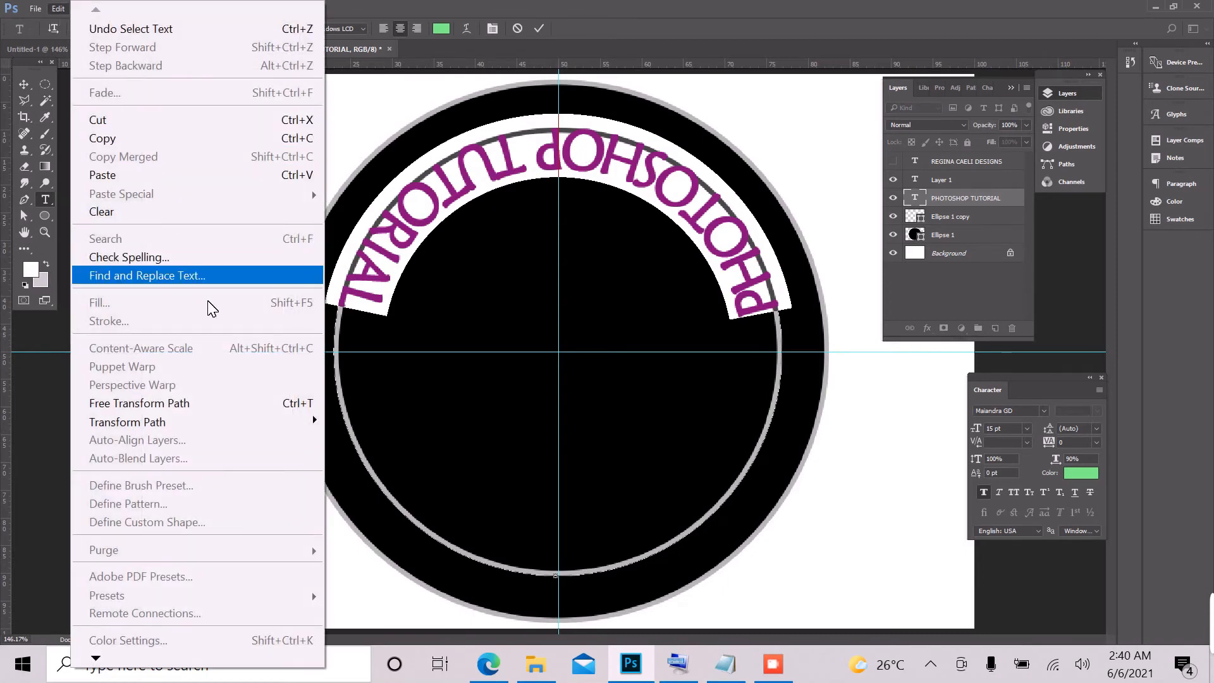
pyautogui.moveTo(239, 423)
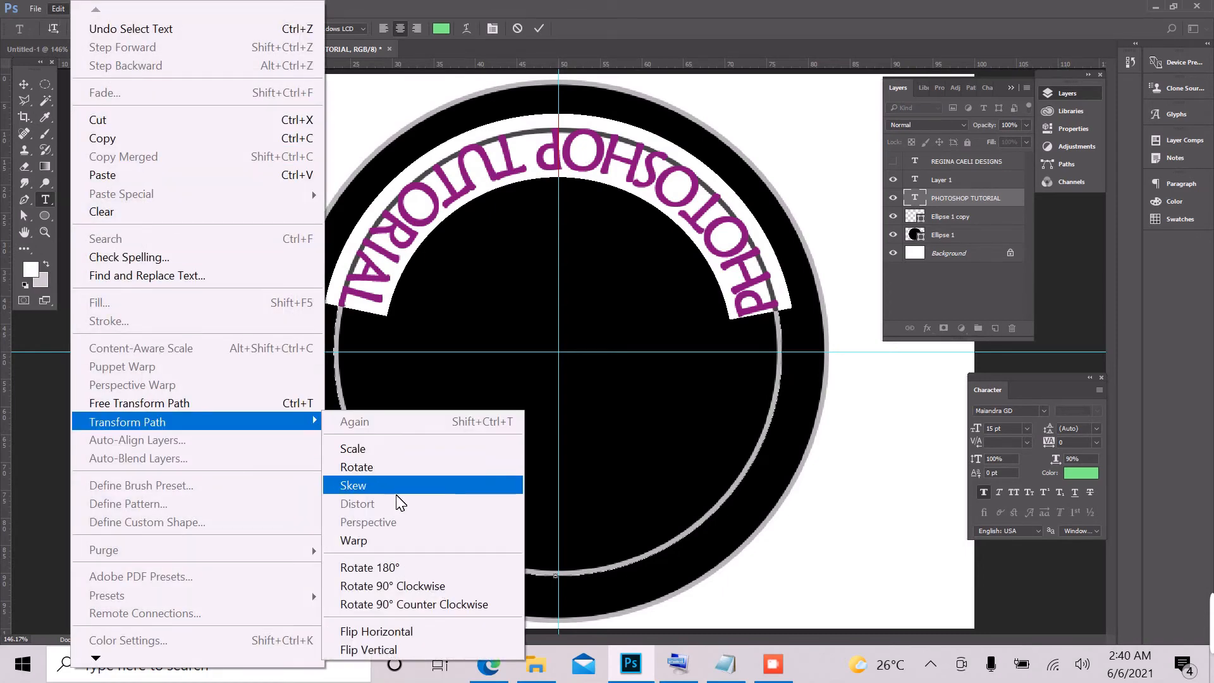
pyautogui.click(362, 469)
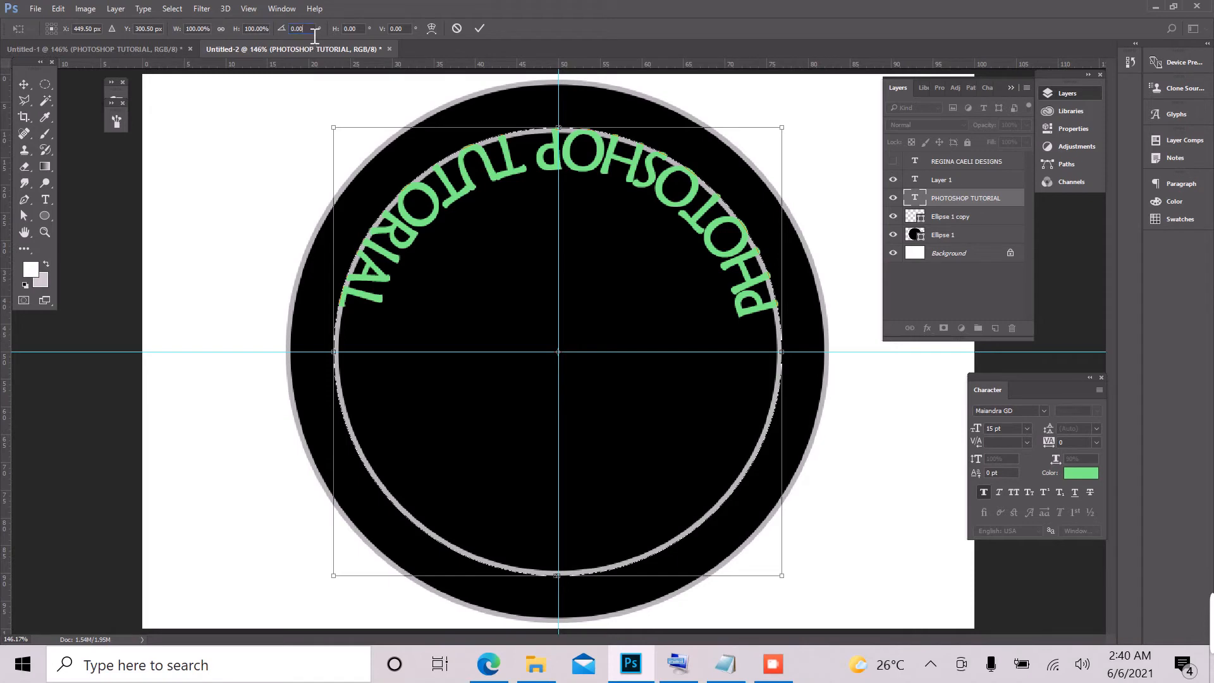
pyautogui.doubleClick(294, 29)
pyautogui.write('1')
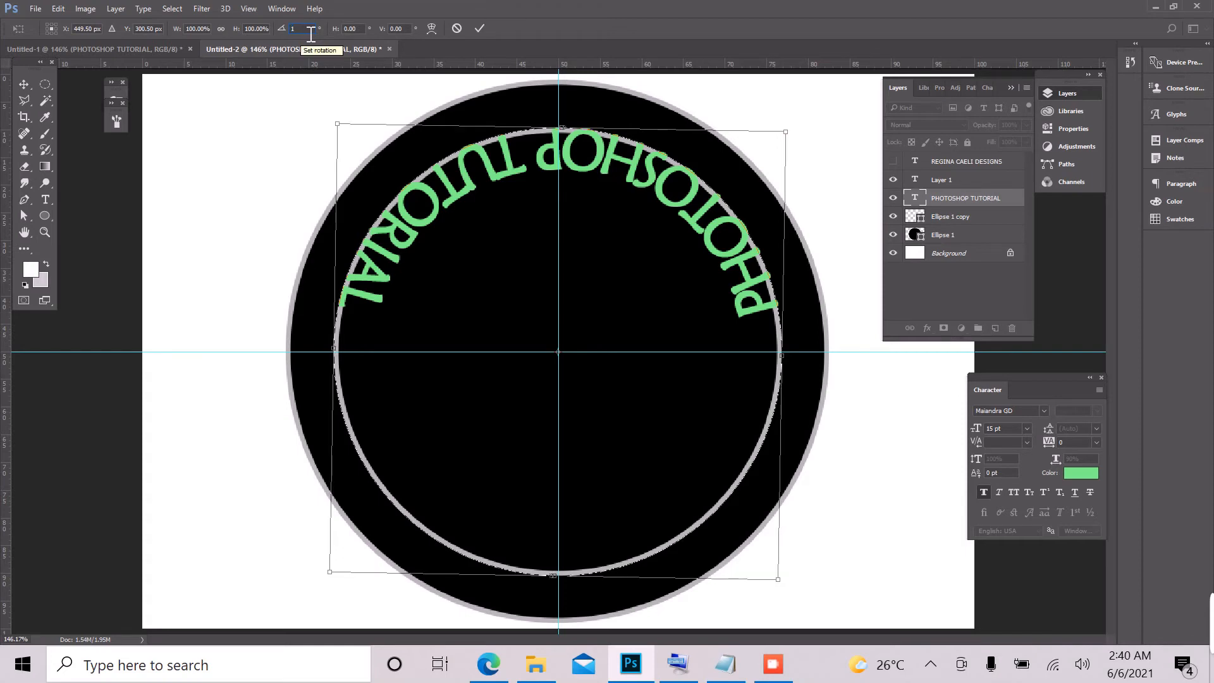
pyautogui.write('80')
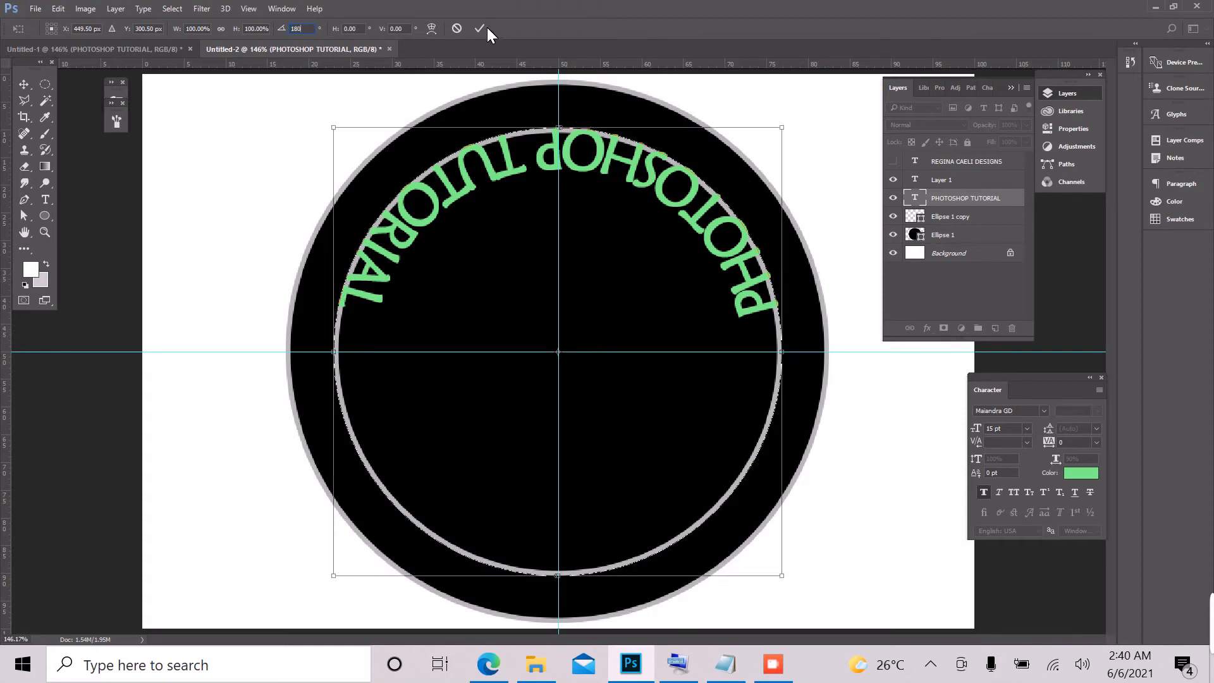
pyautogui.click(481, 28)
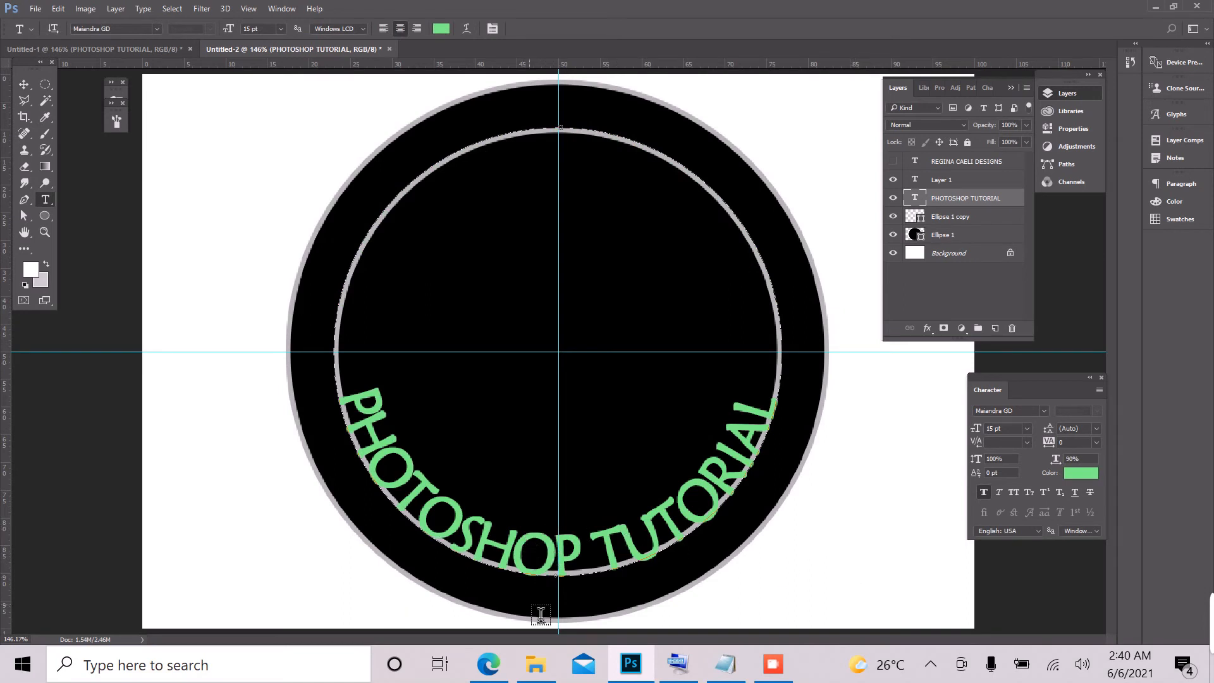
# Step: Set the baseline shift of the PHOTOSHOP TUTORIAL text to -11 pt and show the REGINA CAELI DESIGNS layer again
pyautogui.tripleClick(491, 545)
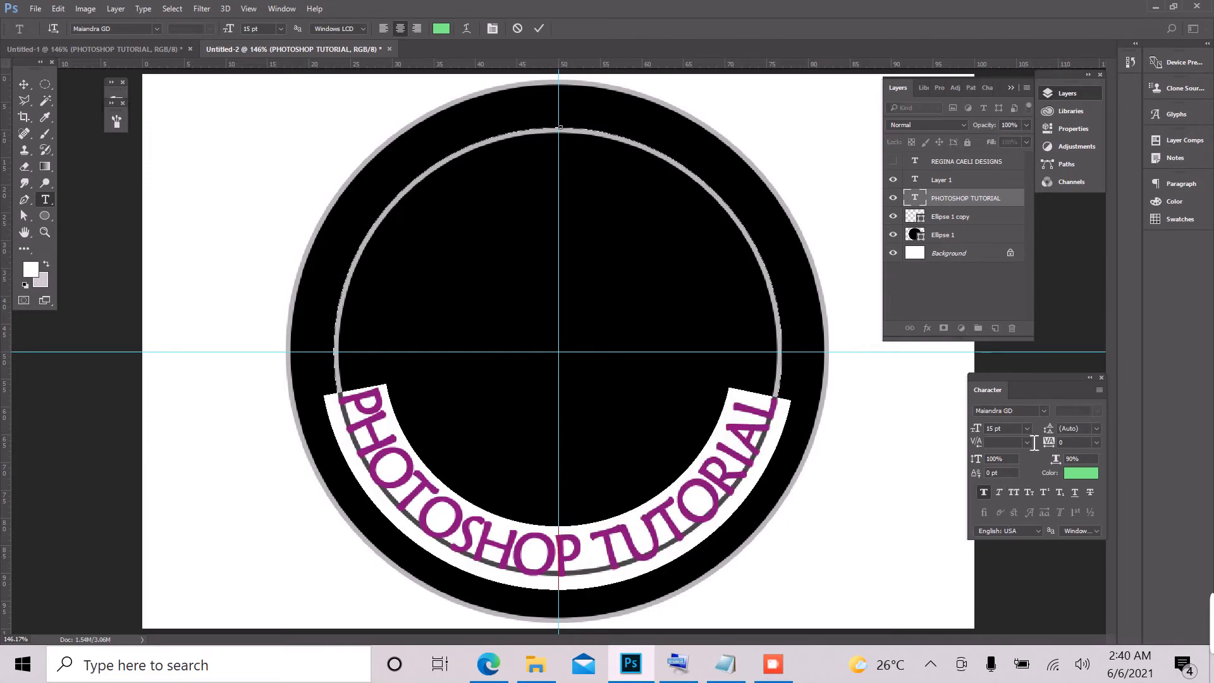
pyautogui.click(1000, 479)
pyautogui.press('Down')
pyautogui.press('Down')
pyautogui.press('Down')
pyautogui.press('Down')
pyautogui.press('Down')
pyautogui.press('Down')
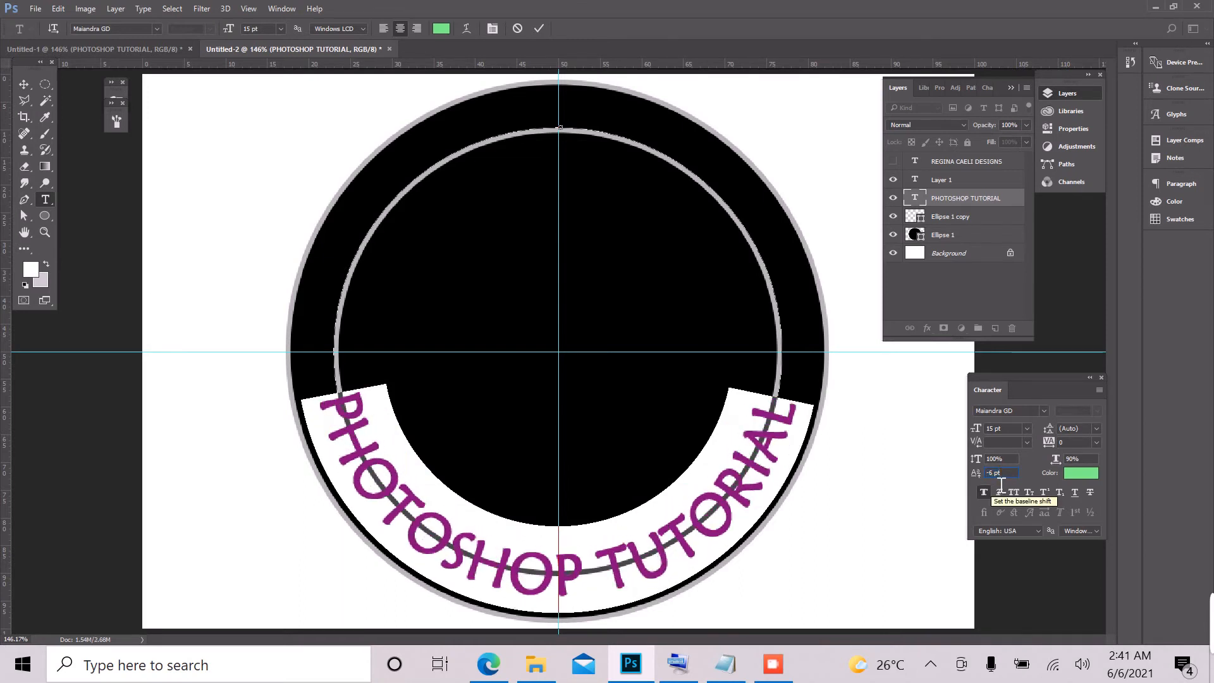
pyautogui.press('Down')
pyautogui.press('Down')
pyautogui.press('Down')
pyautogui.press('Down')
pyautogui.press('Down')
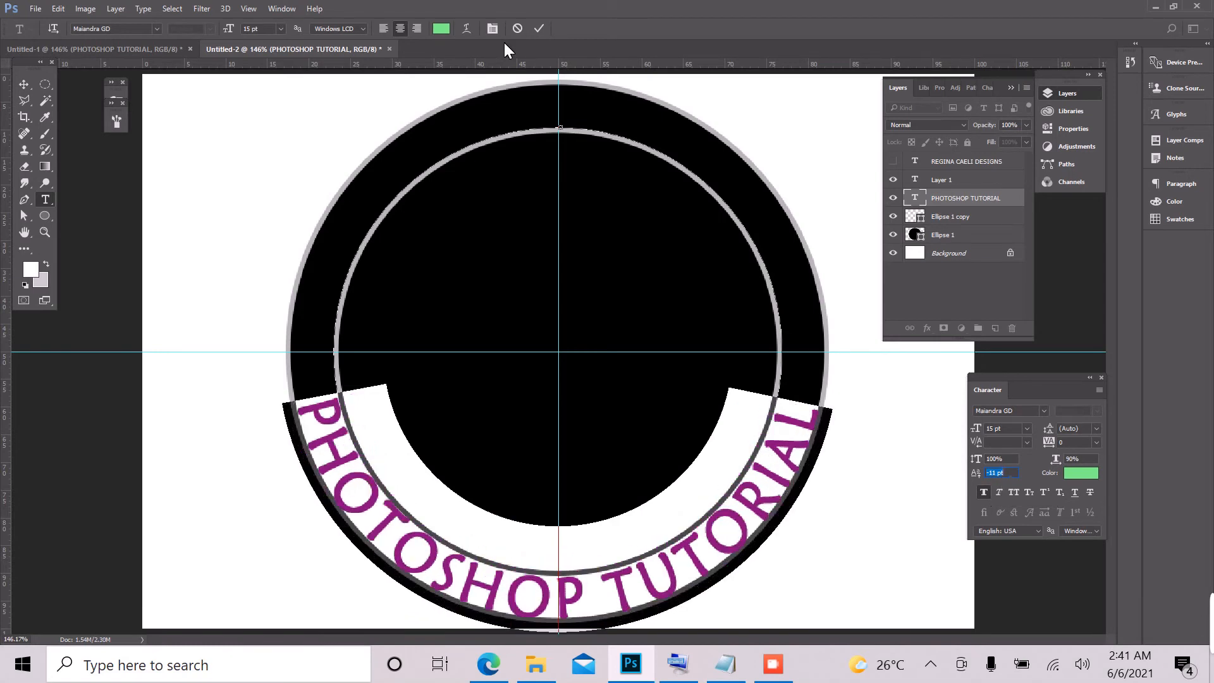
pyautogui.click(535, 30)
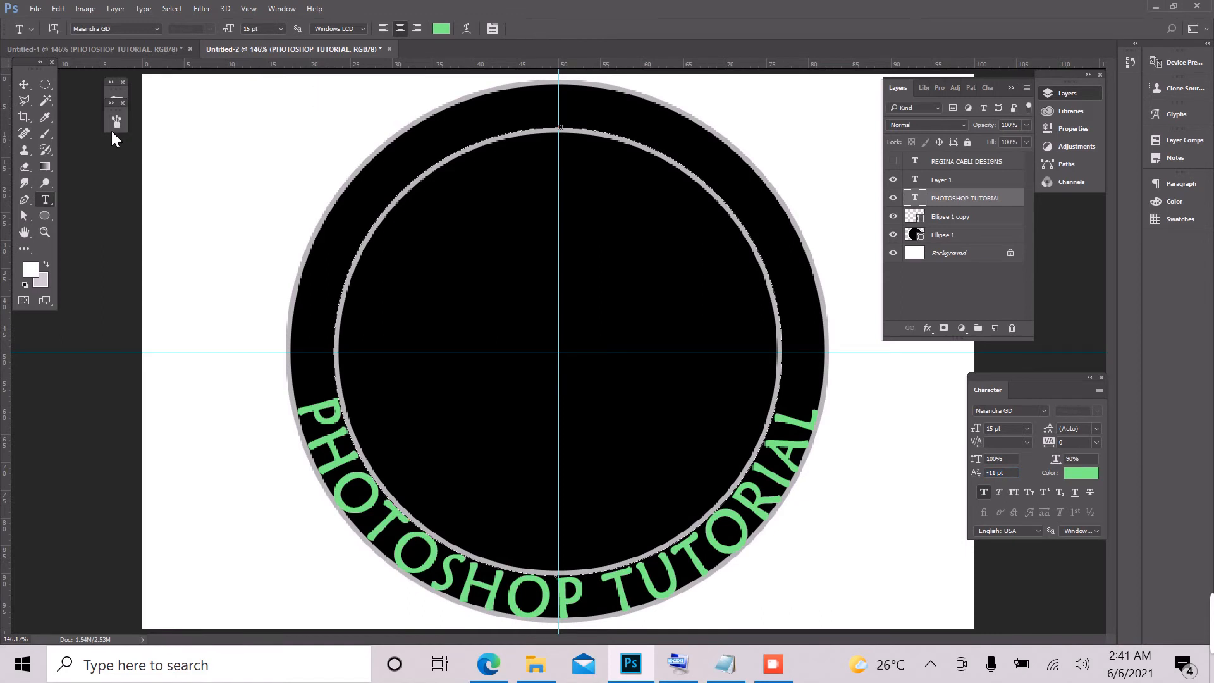
pyautogui.click(893, 162)
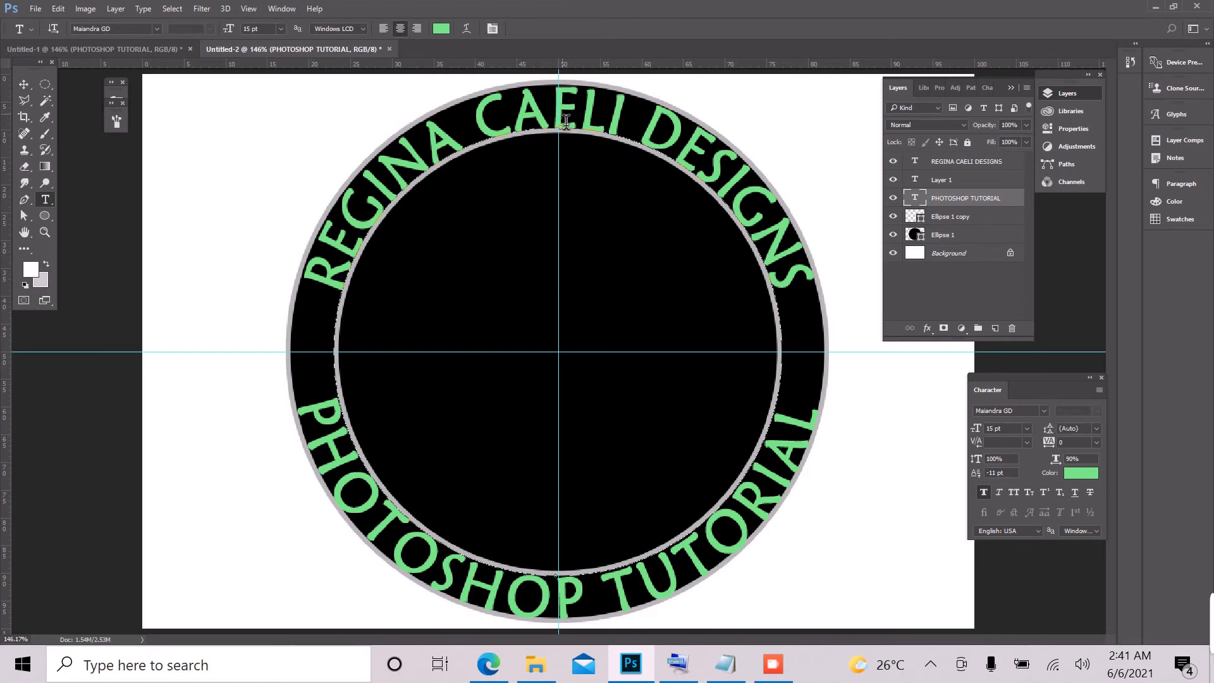
# Step: Change the colour of the PHOTOSHOP TUTORIAL text to white
pyautogui.tripleClick(633, 604)
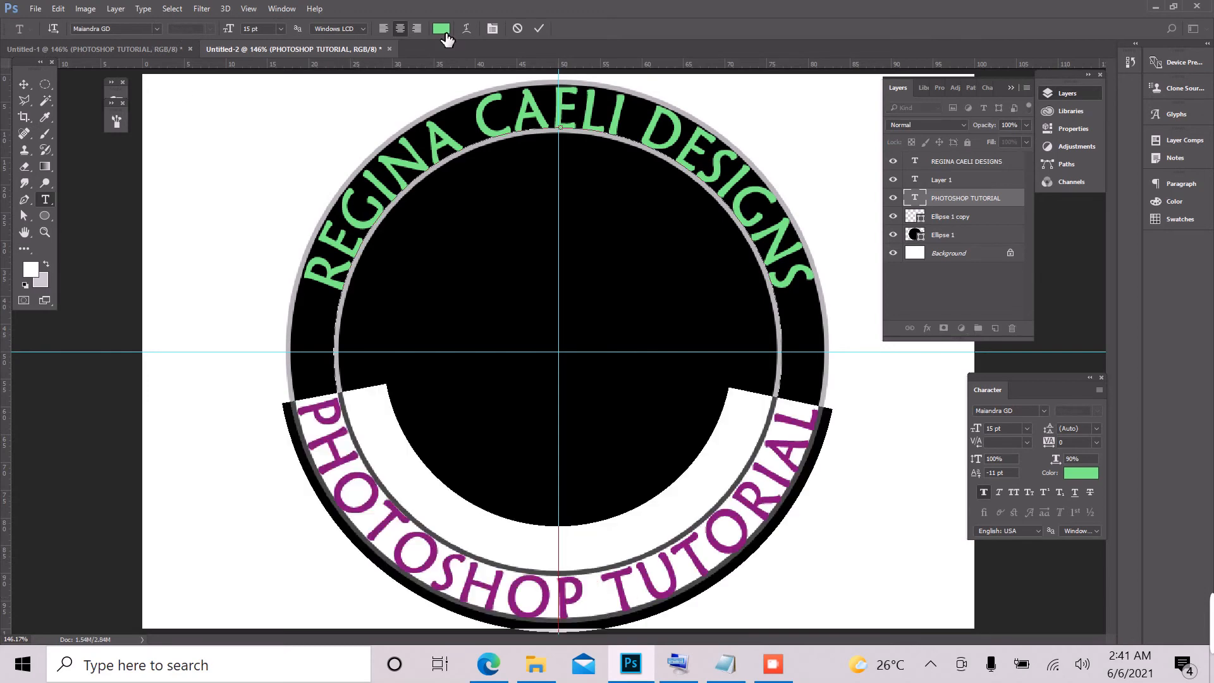
pyautogui.click(443, 31)
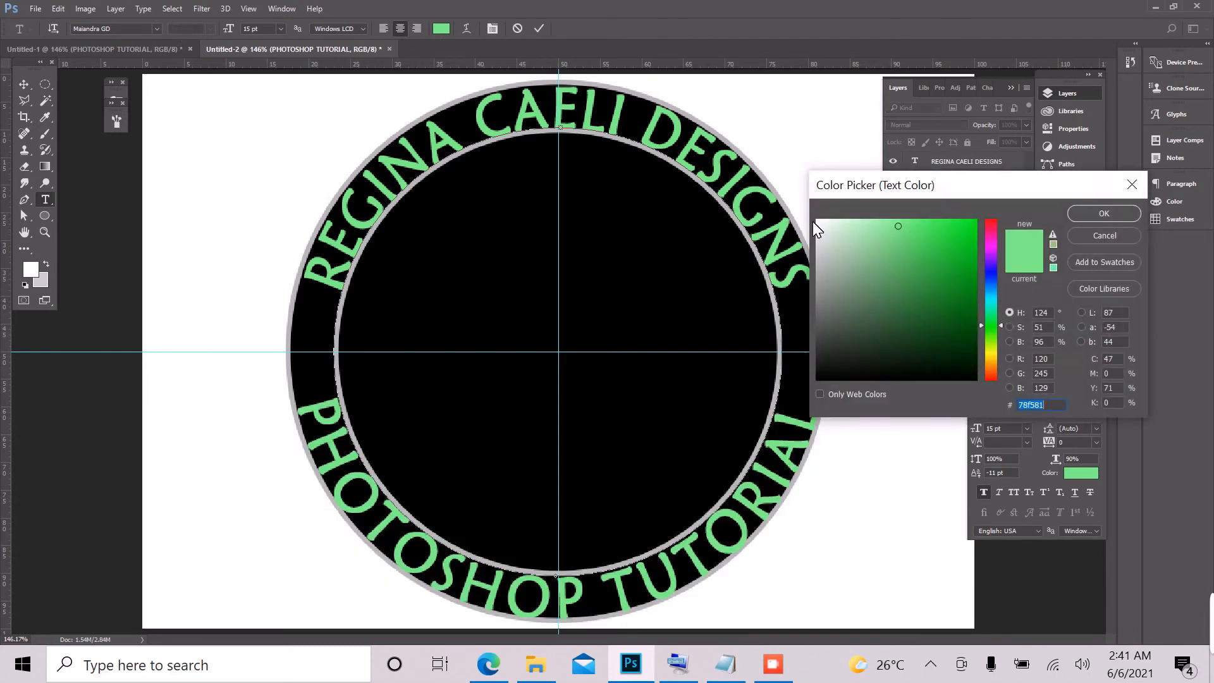
pyautogui.click(816, 221)
pyautogui.click(1095, 215)
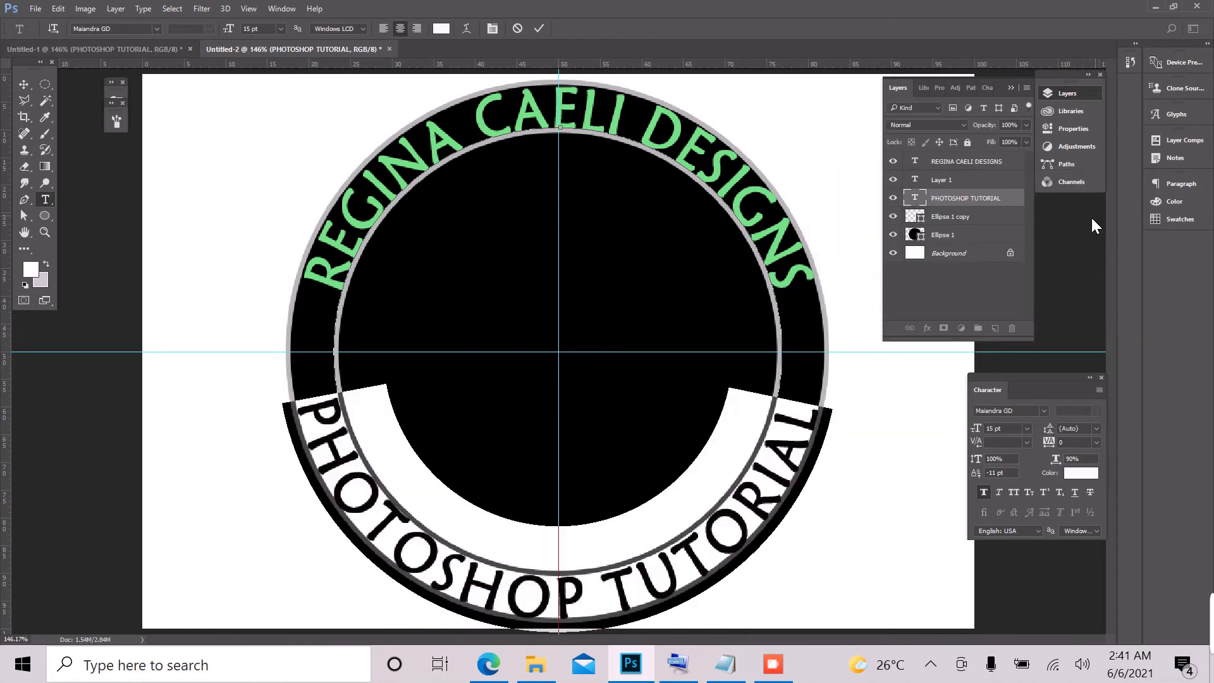
# Step: Recolour the REGINA CAELI DESIGNS text to the near-white fdfefd and commit the edit
pyautogui.click(981, 163)
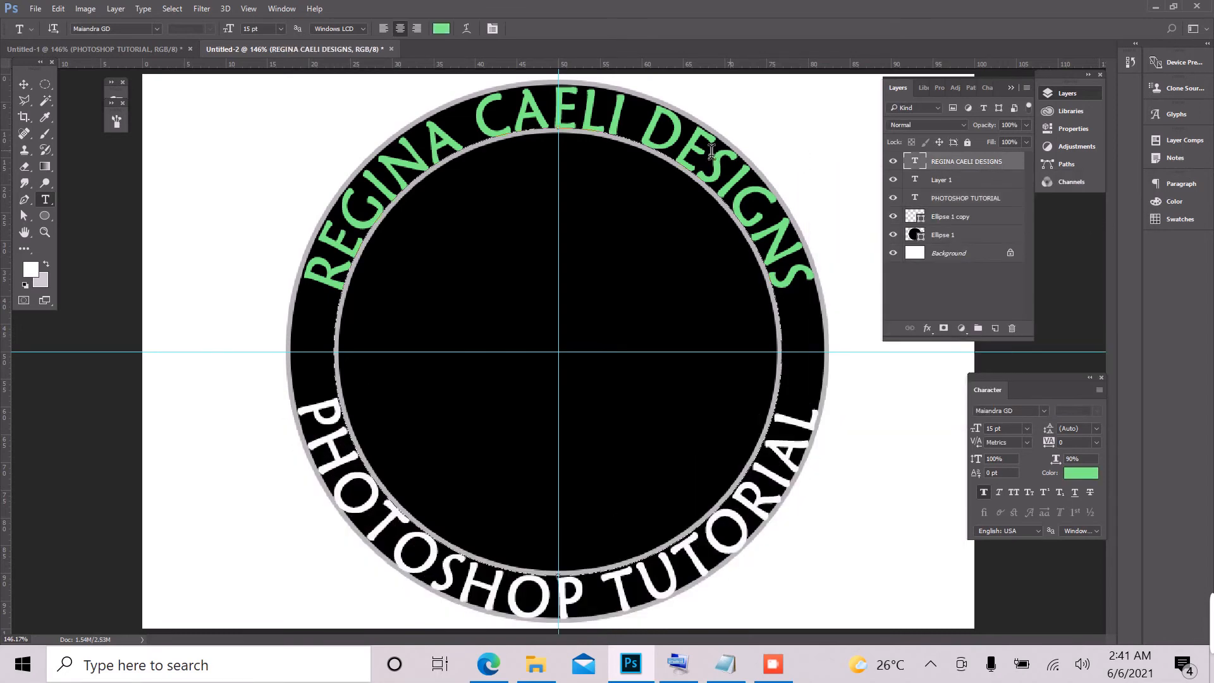
pyautogui.tripleClick(643, 138)
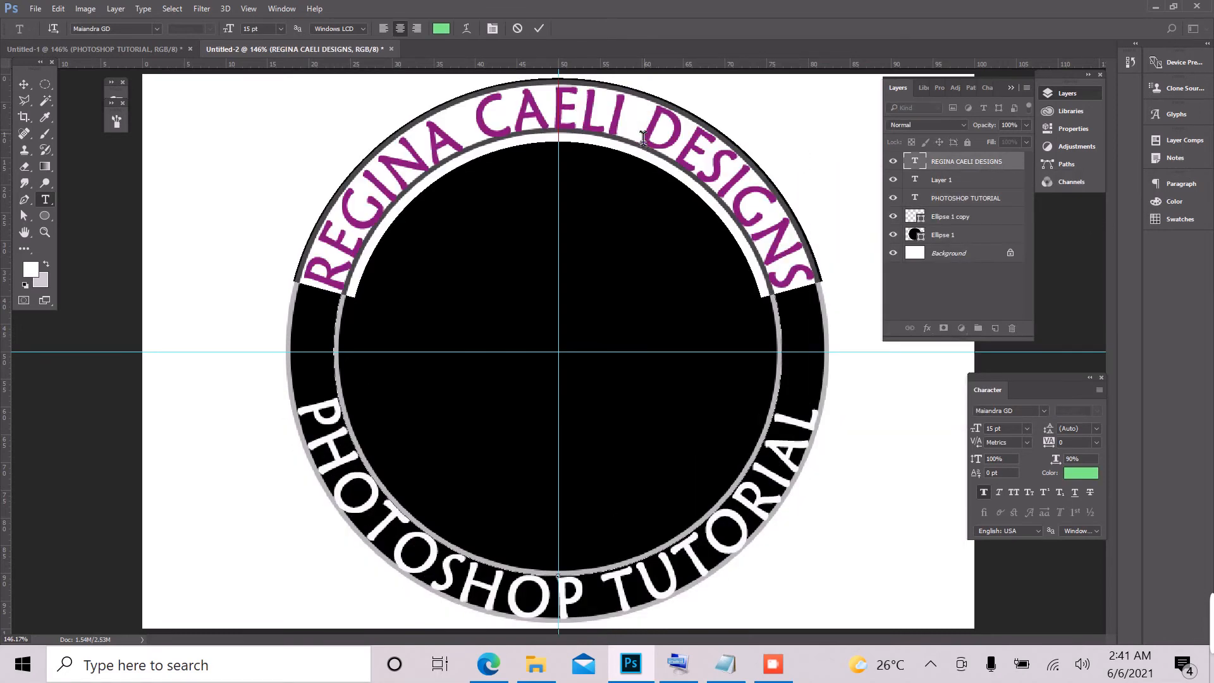
pyautogui.click(442, 28)
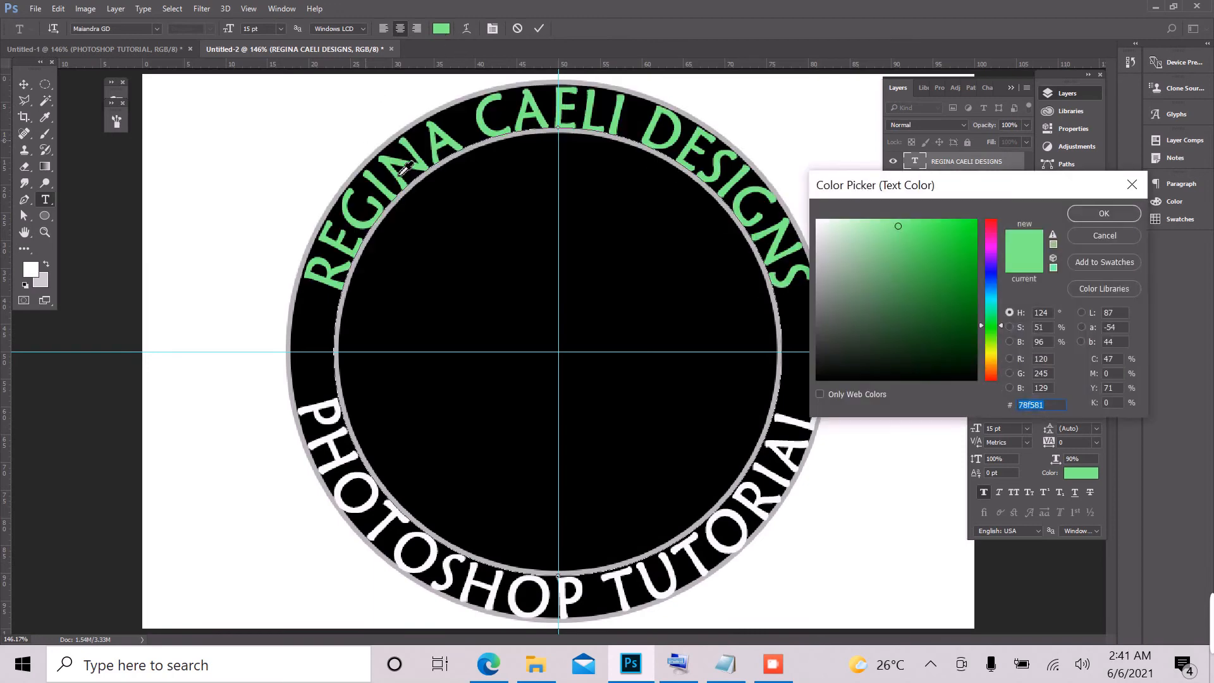
pyautogui.moveTo(825, 228); pyautogui.dragTo(817, 220)
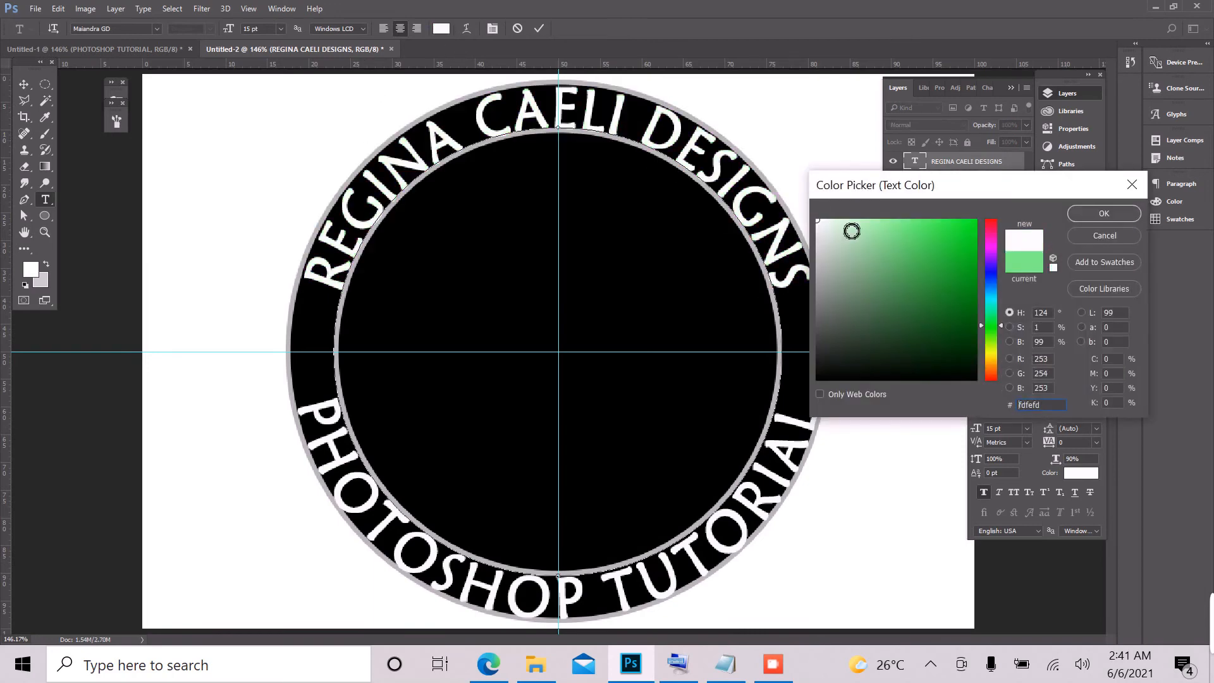
pyautogui.click(1123, 220)
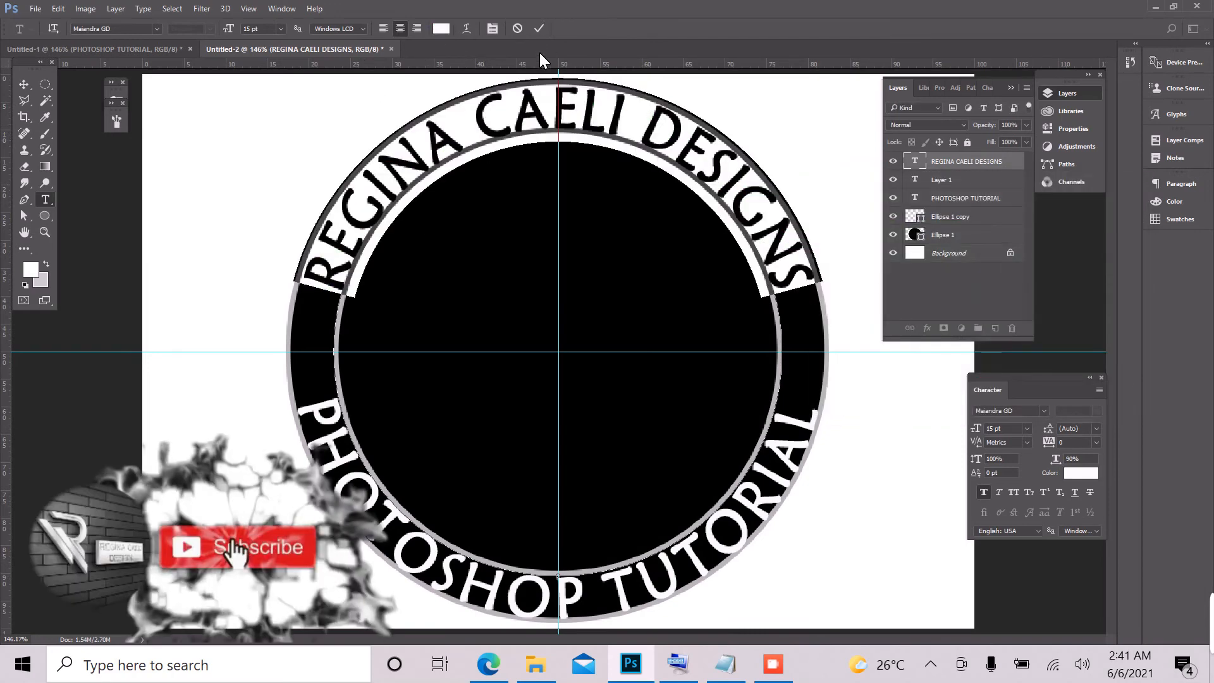
pyautogui.click(539, 26)
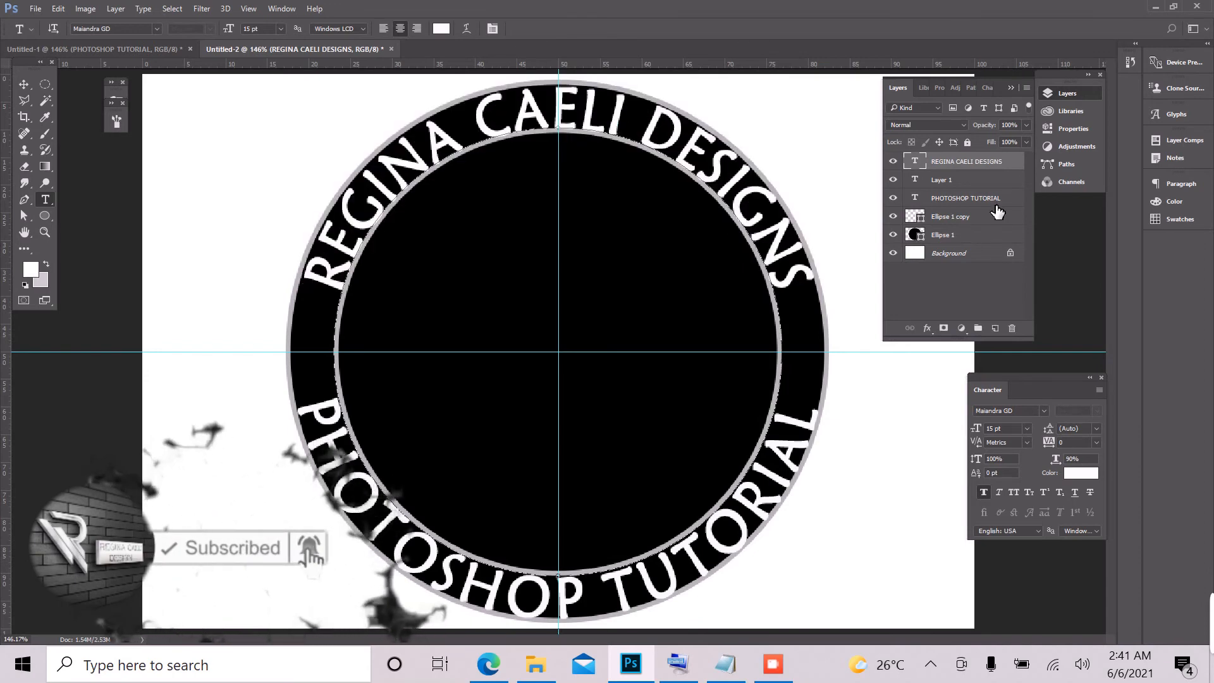
# Step: Place the my logo image from File Explorer into the badge document and nudge it slightly upward
pyautogui.click(538, 664)
pyautogui.moveTo(420, 334); pyautogui.dragTo(549, 359)
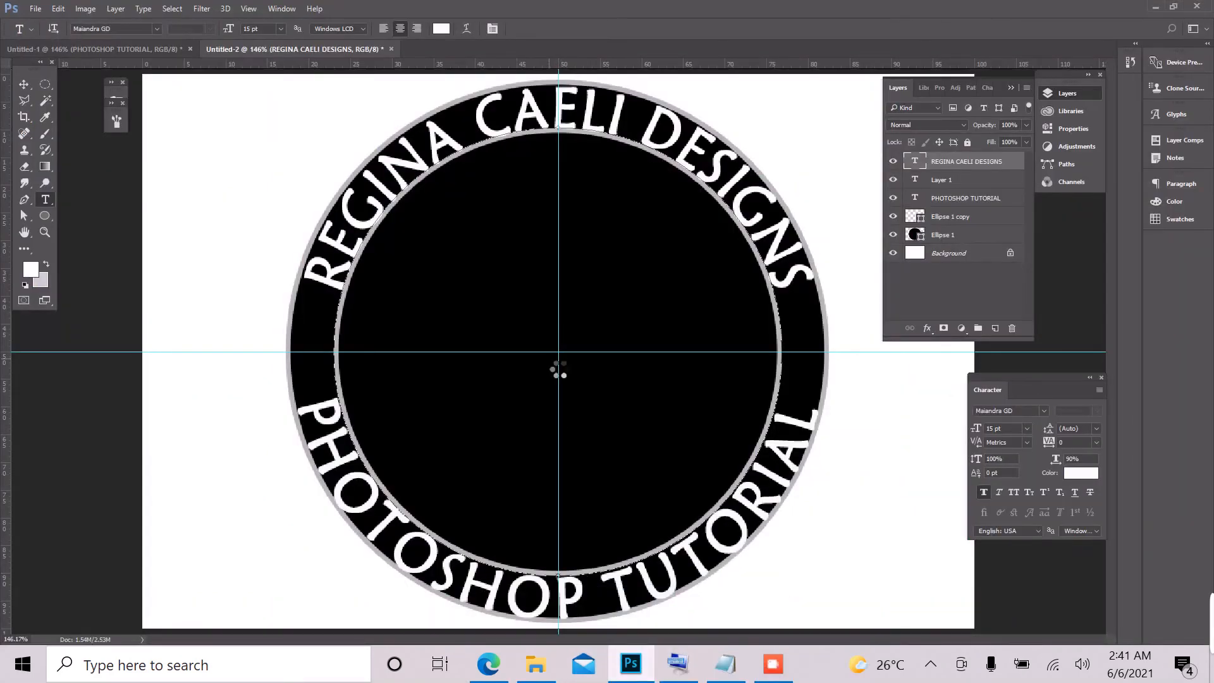
pyautogui.click(424, 28)
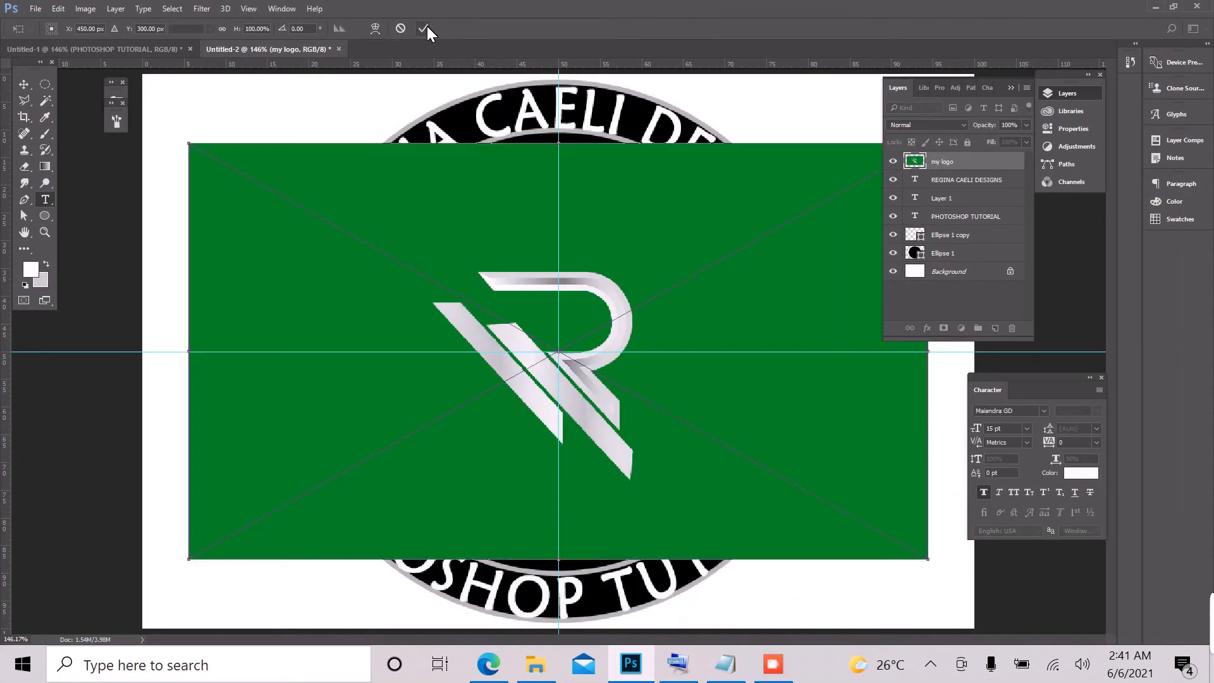
pyautogui.press('t')
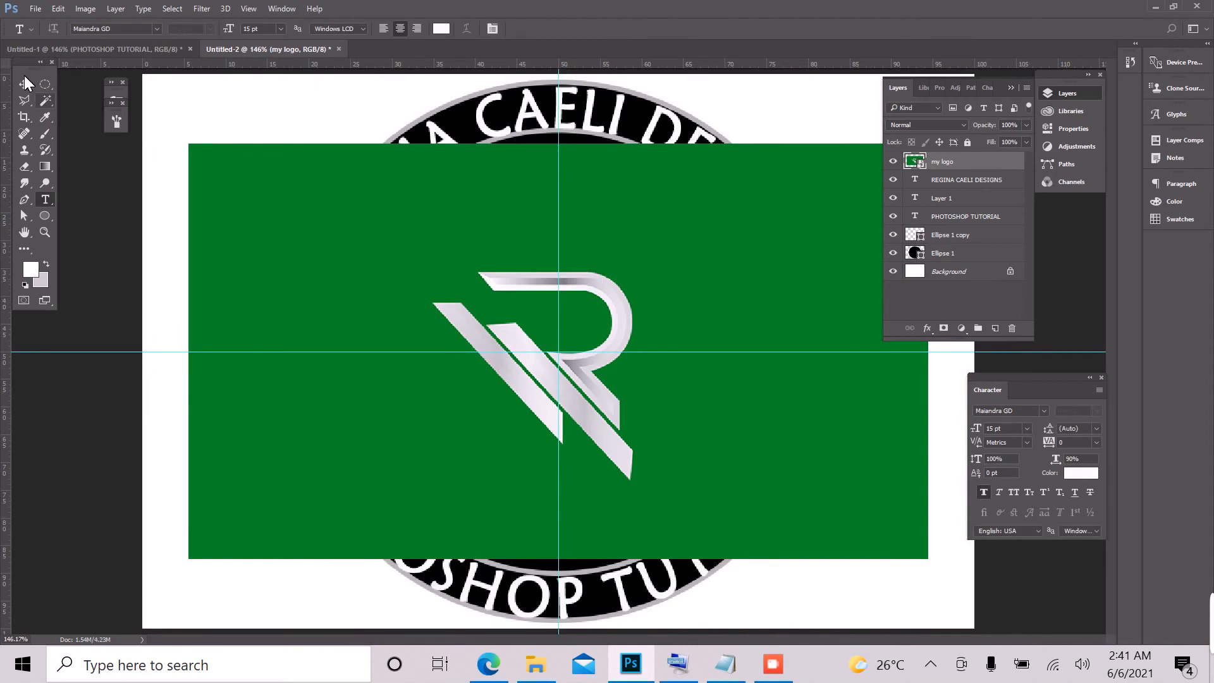
pyautogui.click(24, 84)
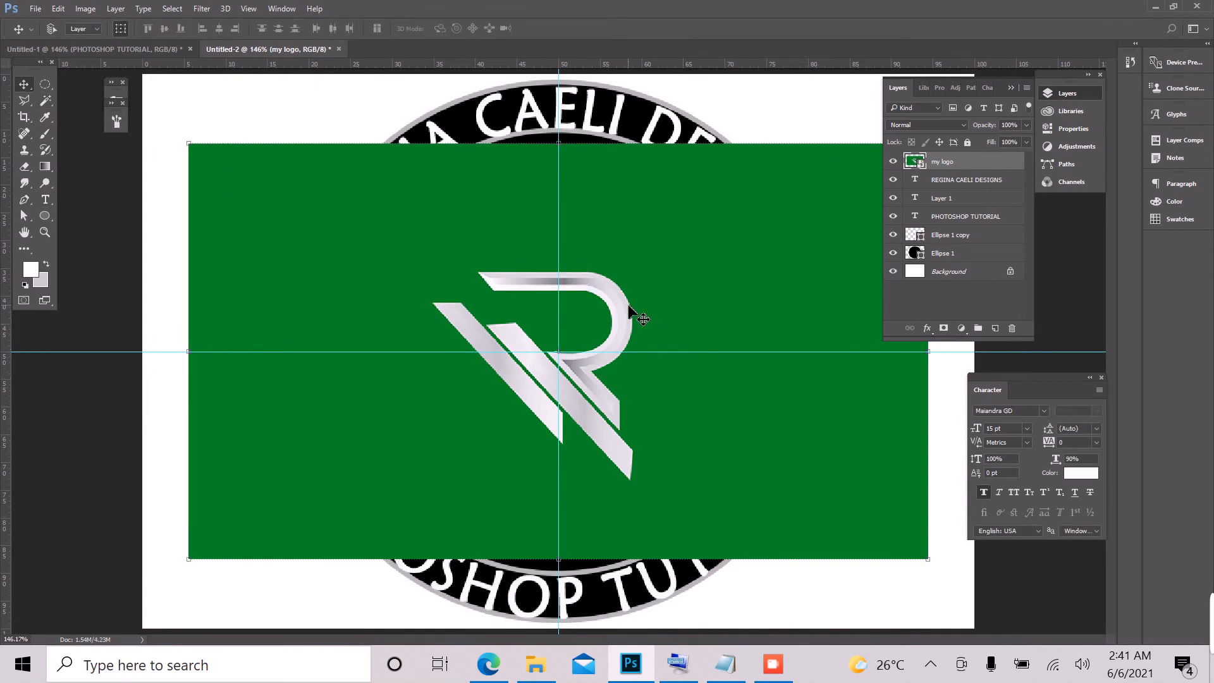
pyautogui.moveTo(629, 306); pyautogui.dragTo(630, 297)
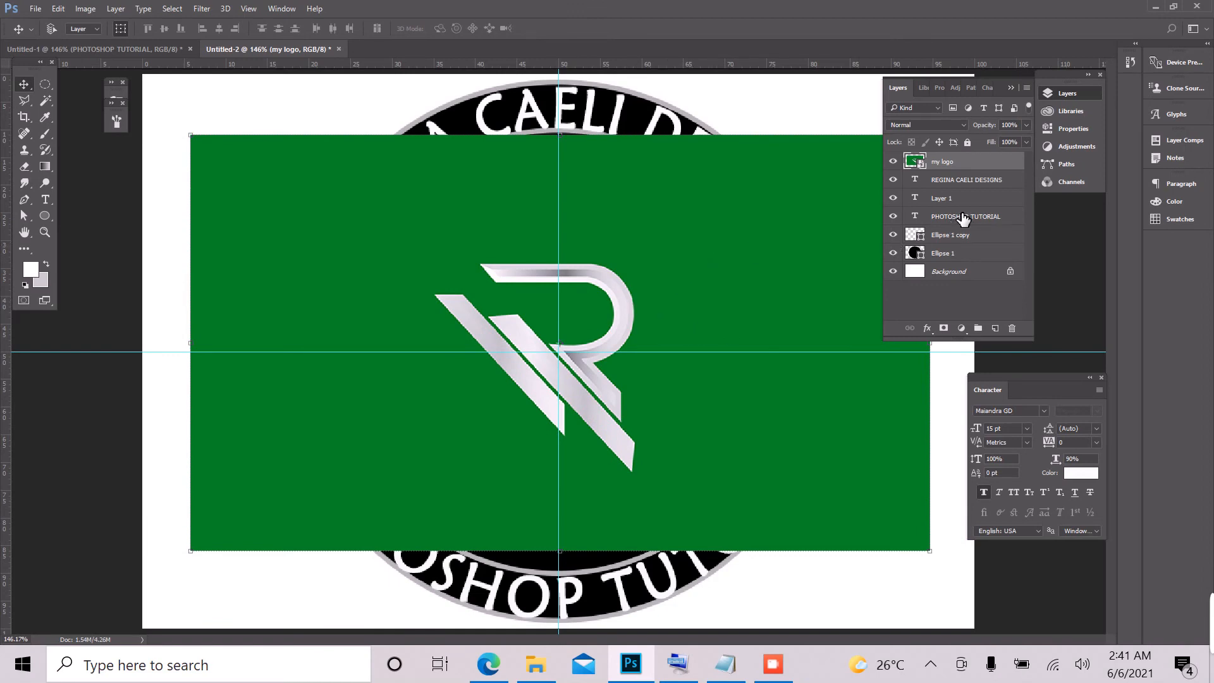
# Step: Rasterize the my logo layer, delete its green background using a Magic Wand selection, and deselect
pyautogui.rightClick(965, 168)
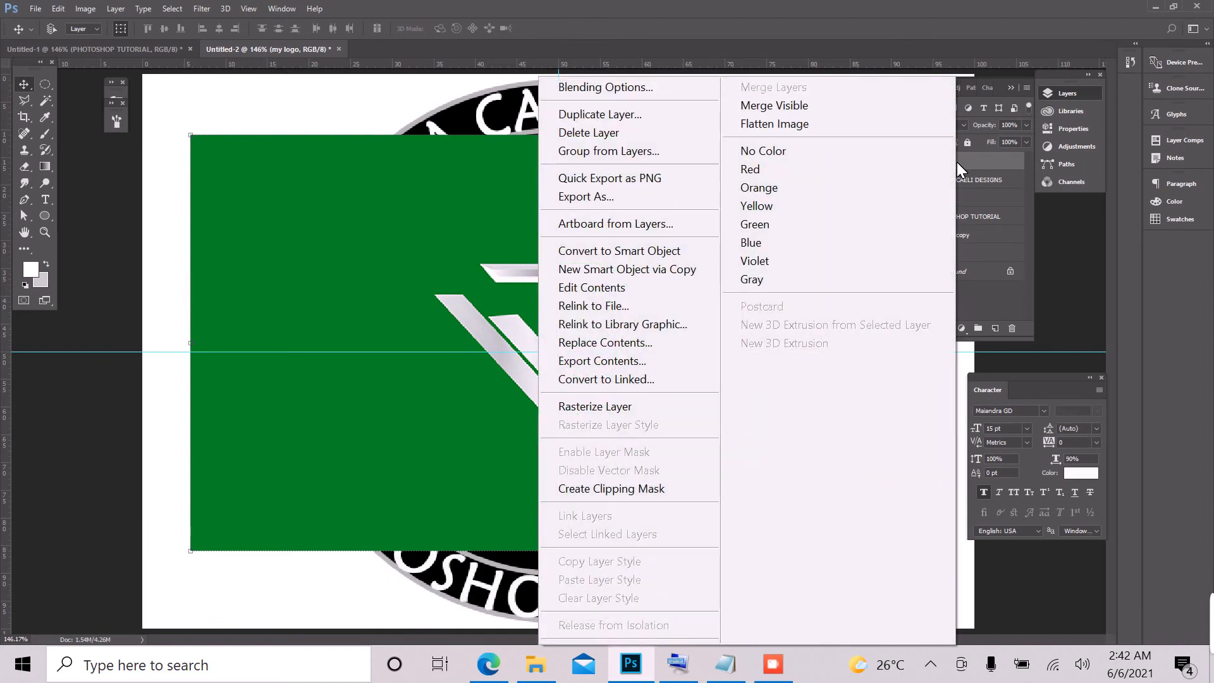
pyautogui.click(583, 407)
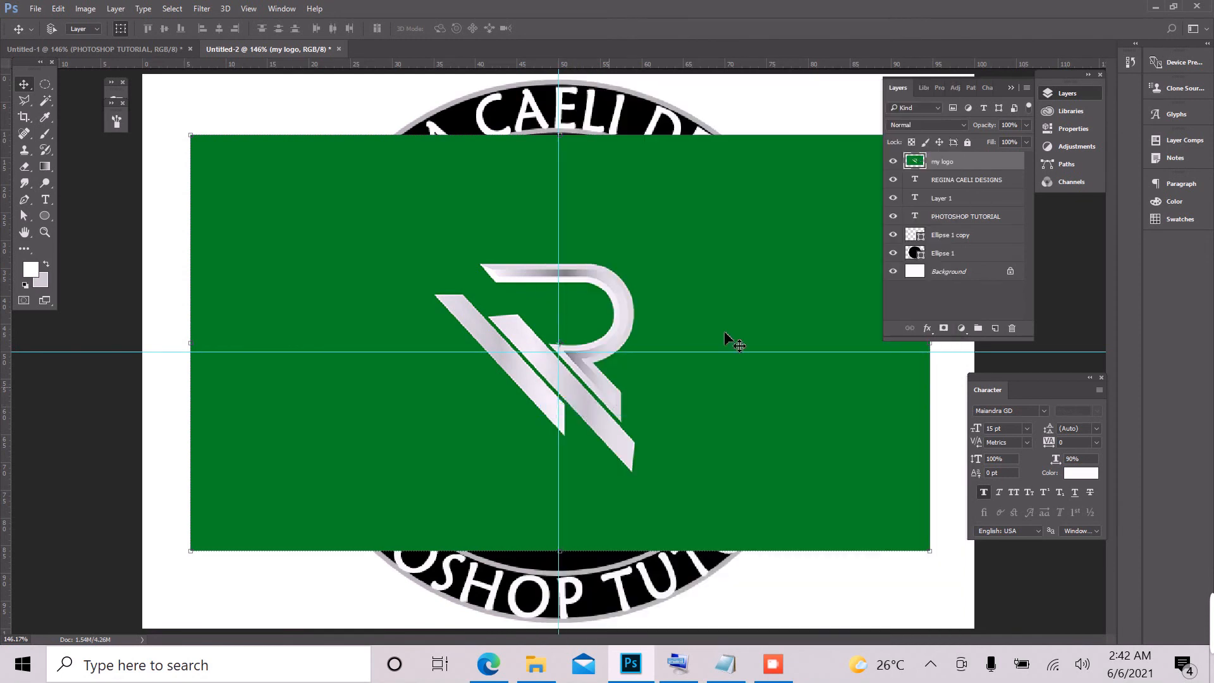
pyautogui.click(47, 104)
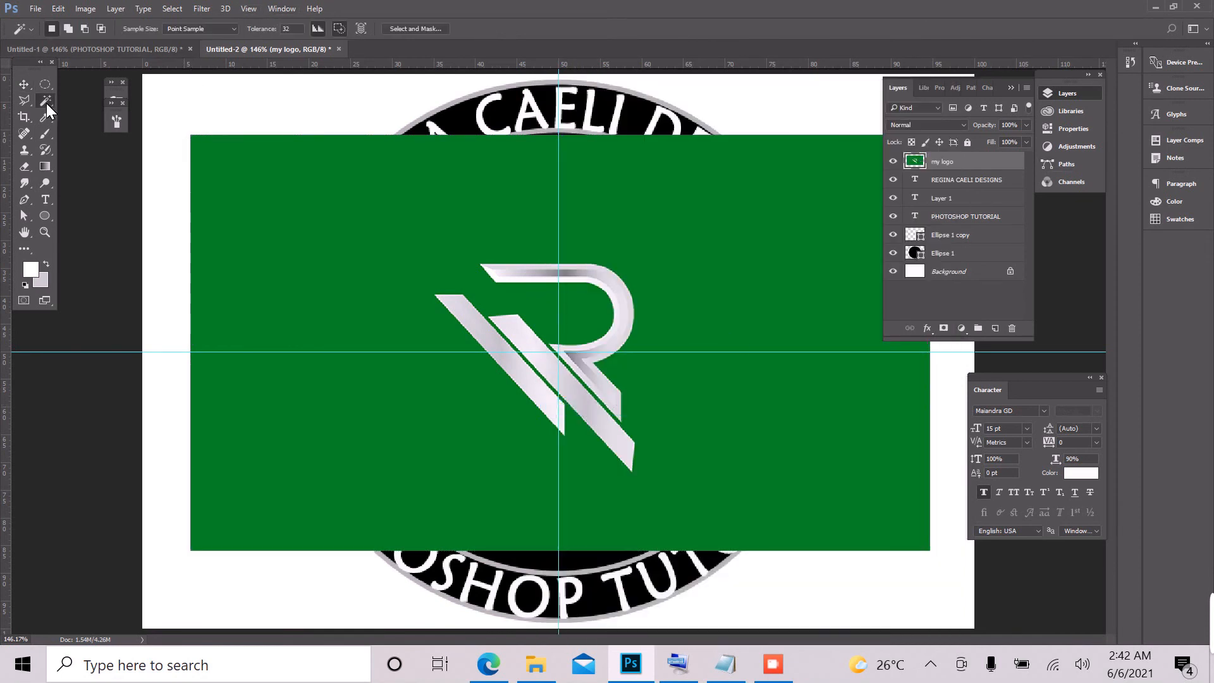
pyautogui.click(596, 248)
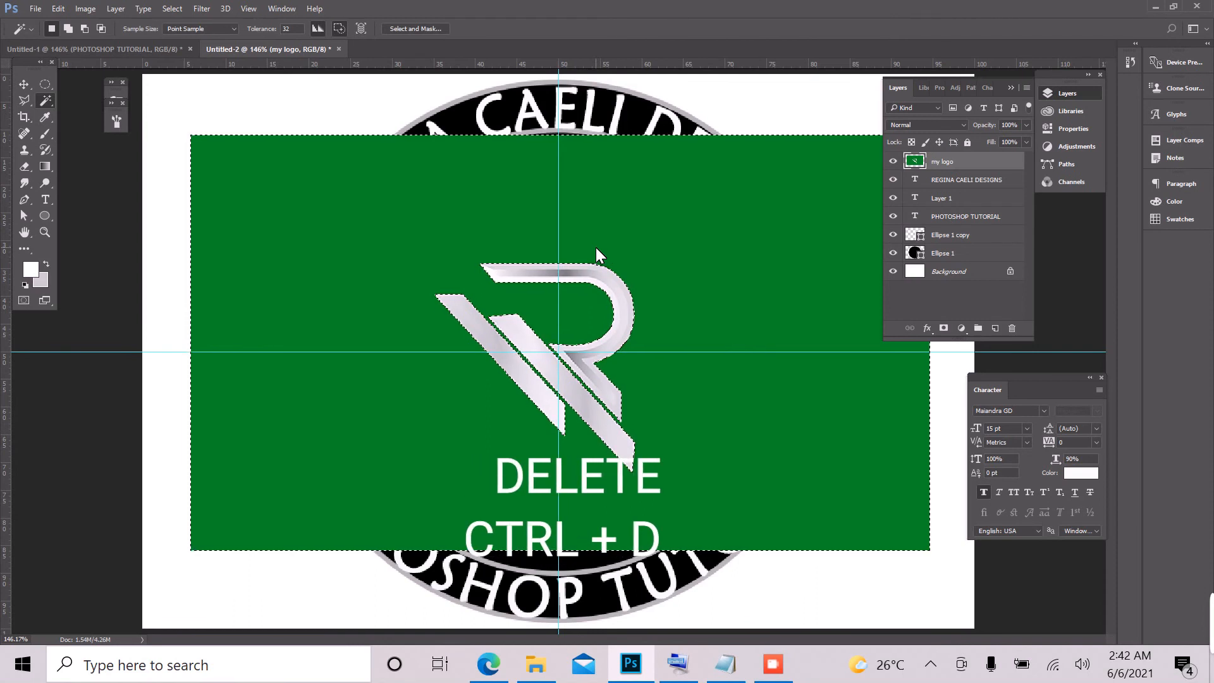
pyautogui.press('Delete')
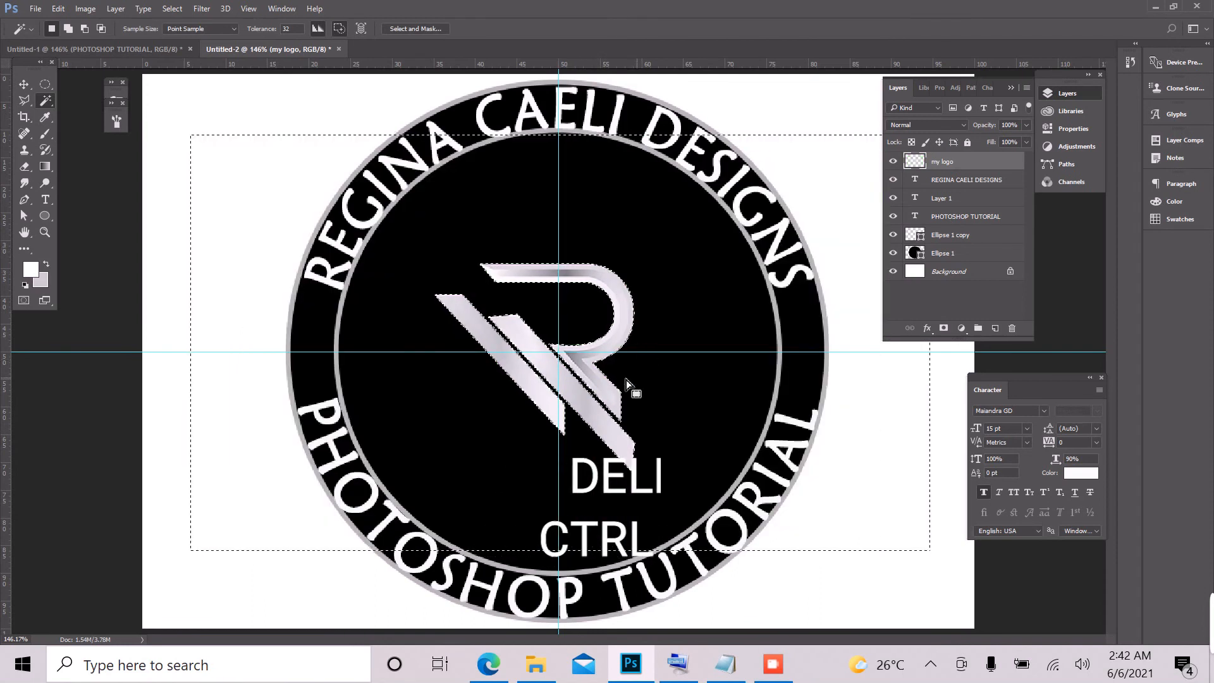
pyautogui.hotkey('ctrl', 'd')
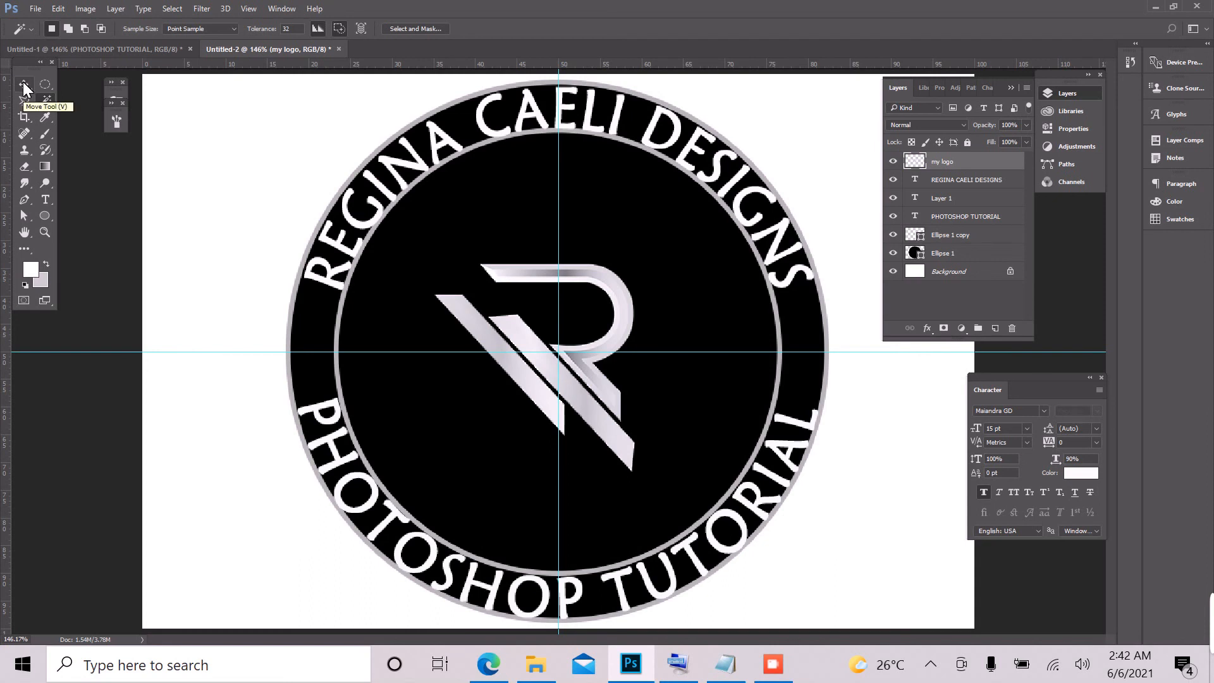
# Step: Scale the my logo layer proportionally from its centre to about 156% and apply the transformation
pyautogui.click(22, 85)
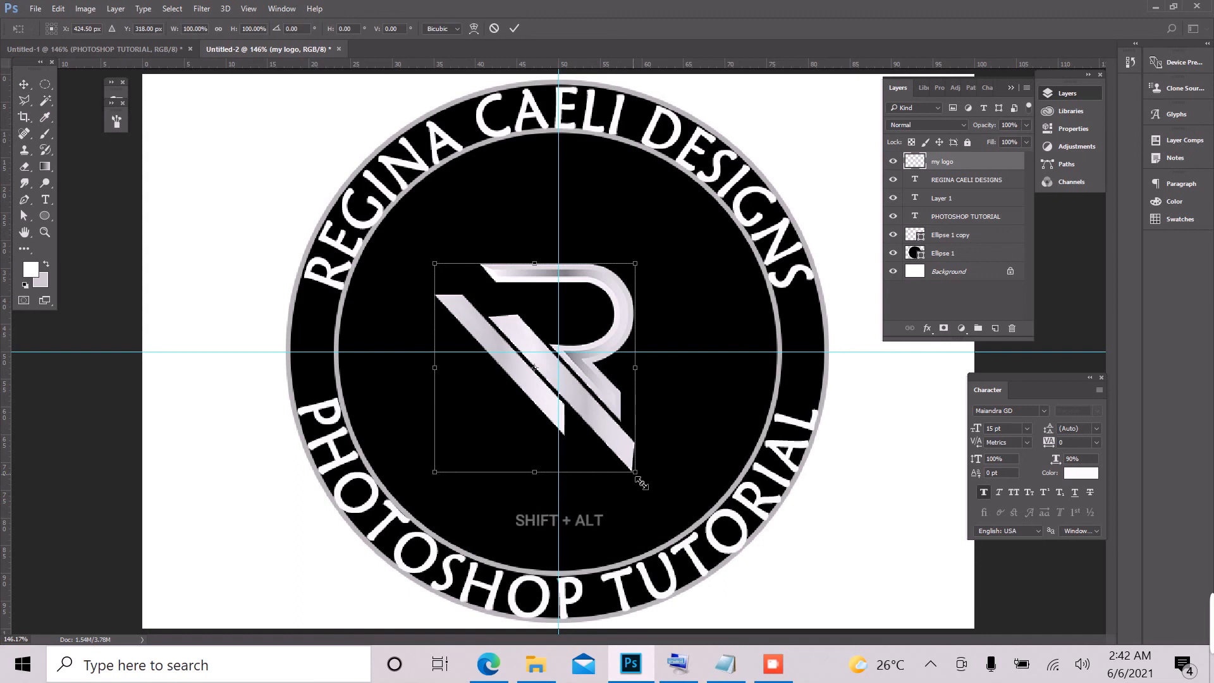
pyautogui.moveTo(642, 483); pyautogui.dragTo(696, 546)
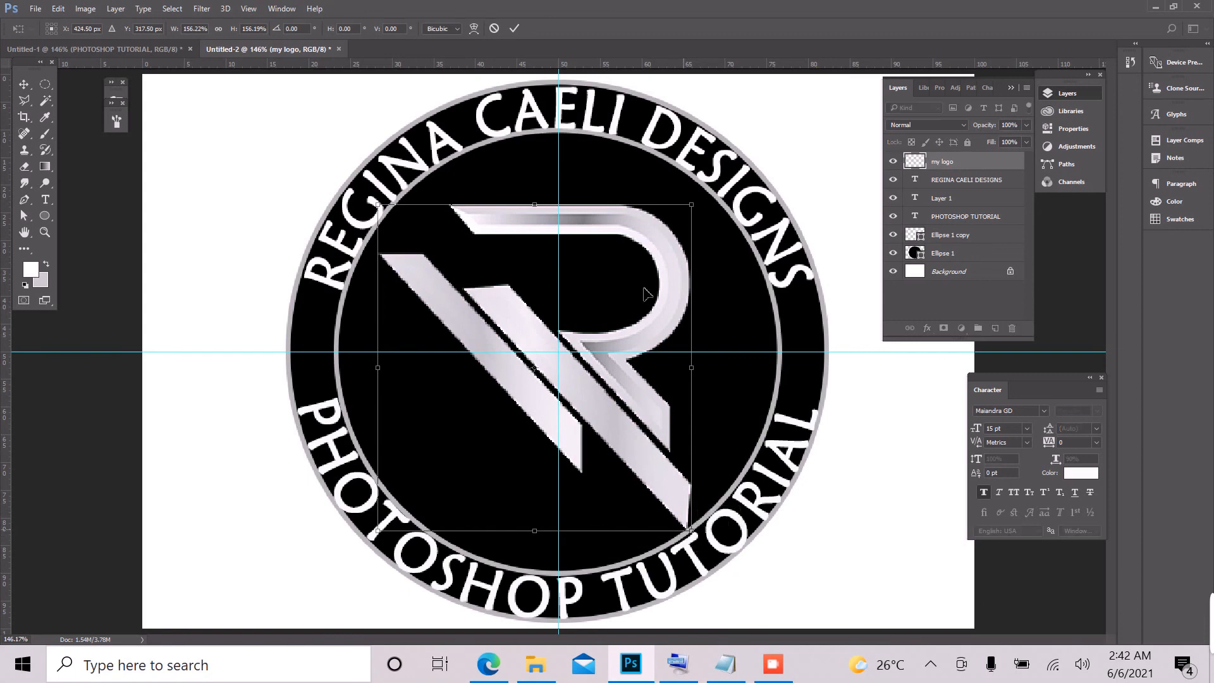
pyautogui.click(515, 28)
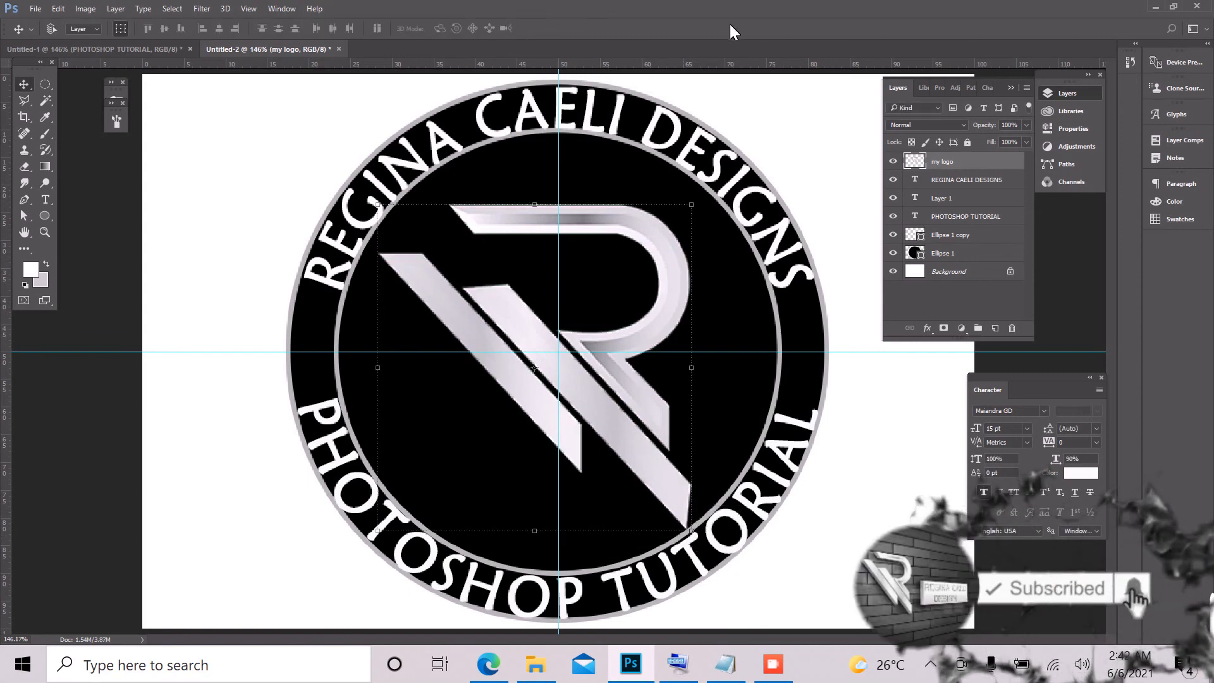
# Step: Select the Ellipse 1 layer
pyautogui.click(970, 253)
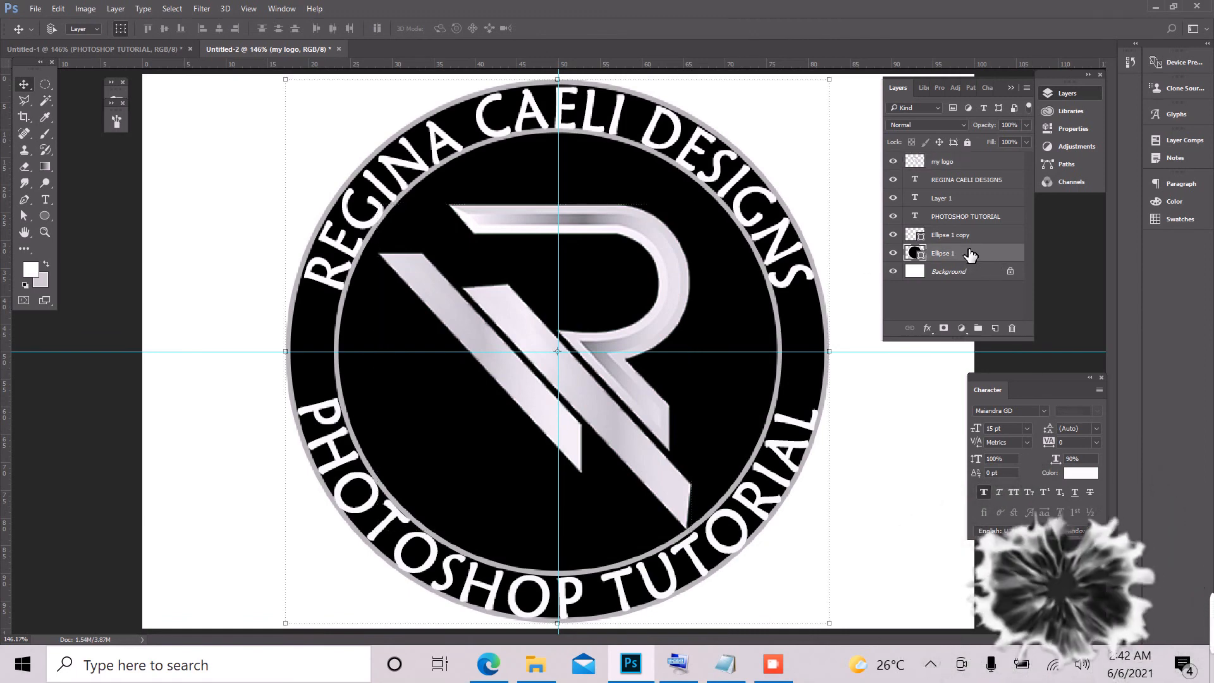